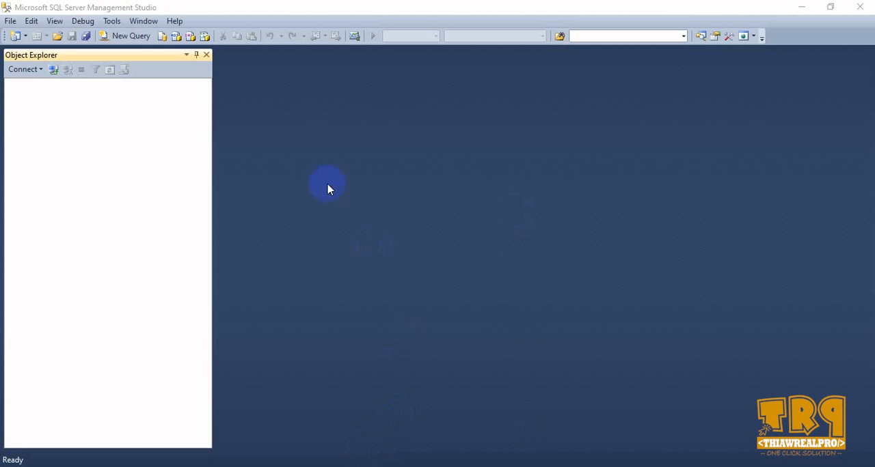
- Connect to the .\MOTEUR Database Engine with SQL Server Authentication, using the saved sa login
click(54, 70)
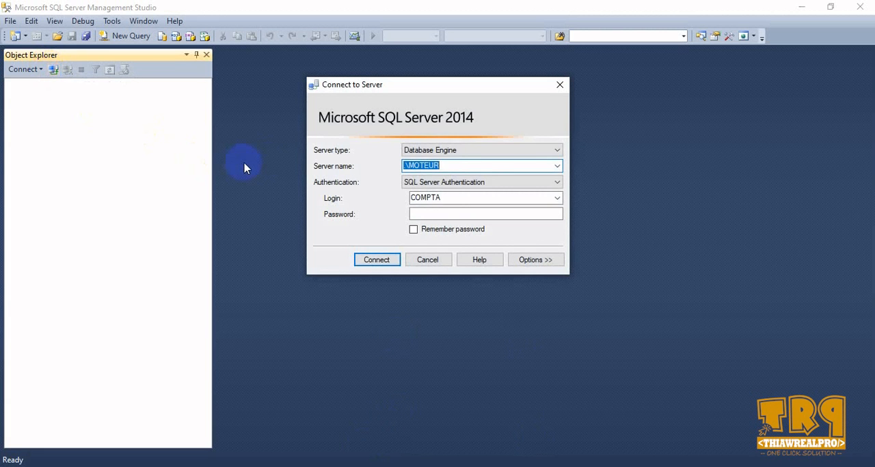
click(557, 199)
click(496, 235)
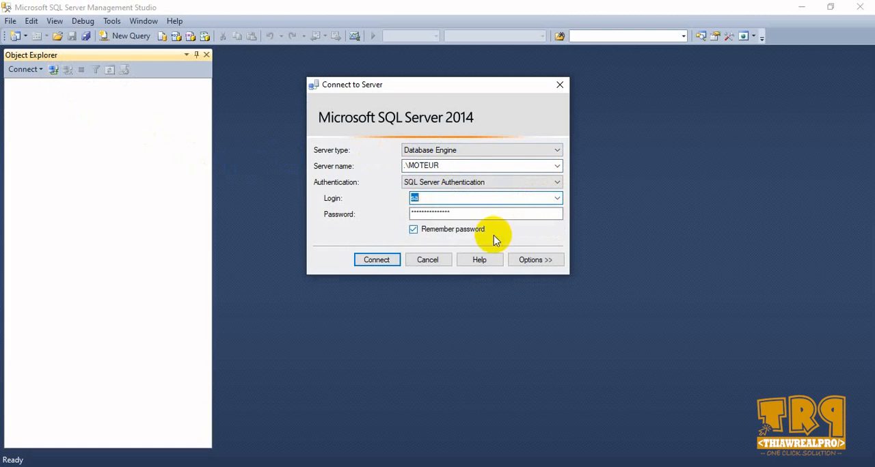
click(380, 260)
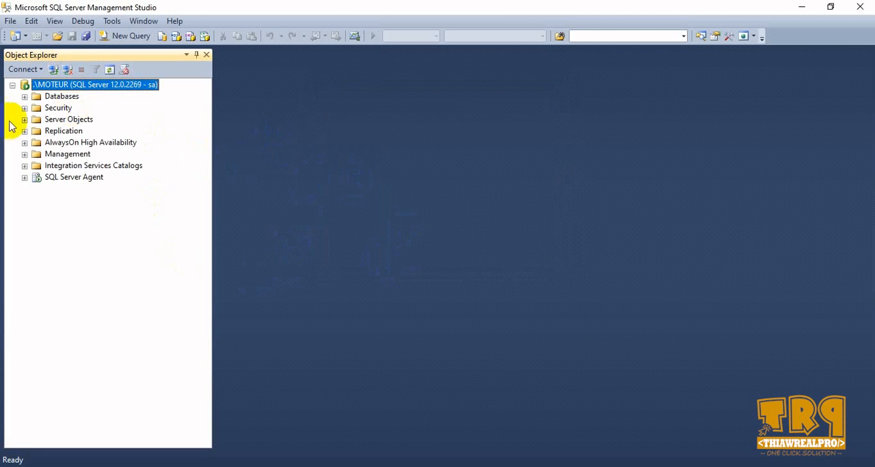
- Open the Database Mail configuration wizard from the server's Management node
click(24, 96)
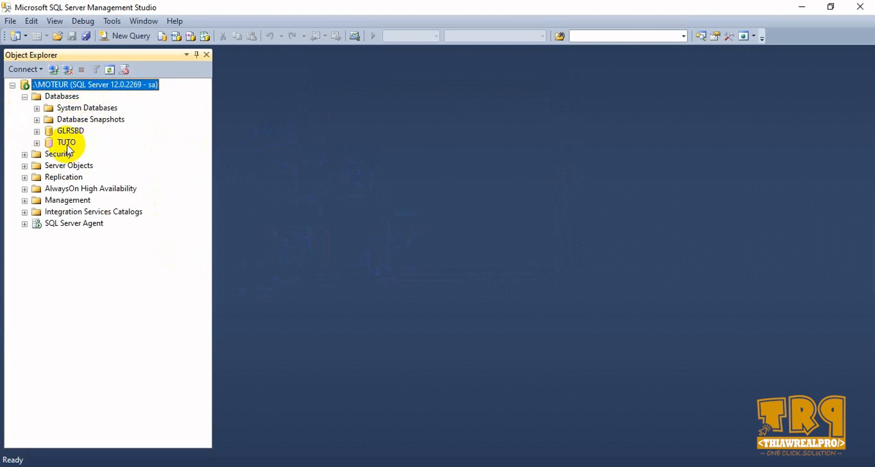
click(24, 200)
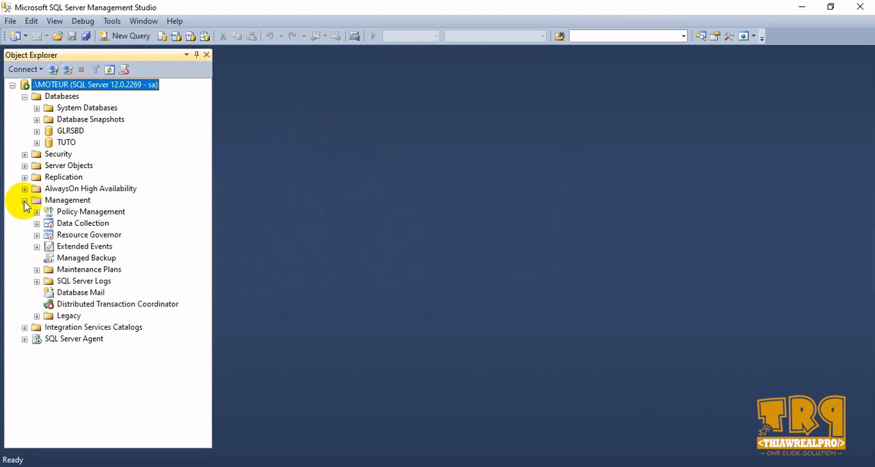
click(87, 294)
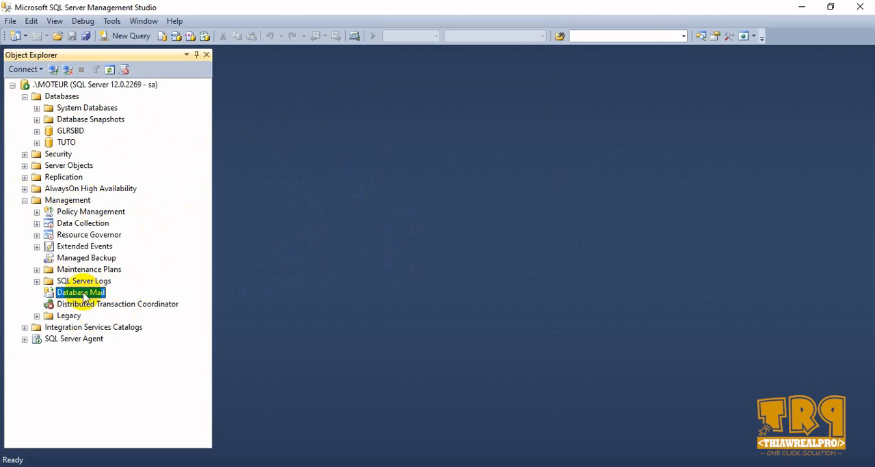
right_click(85, 296)
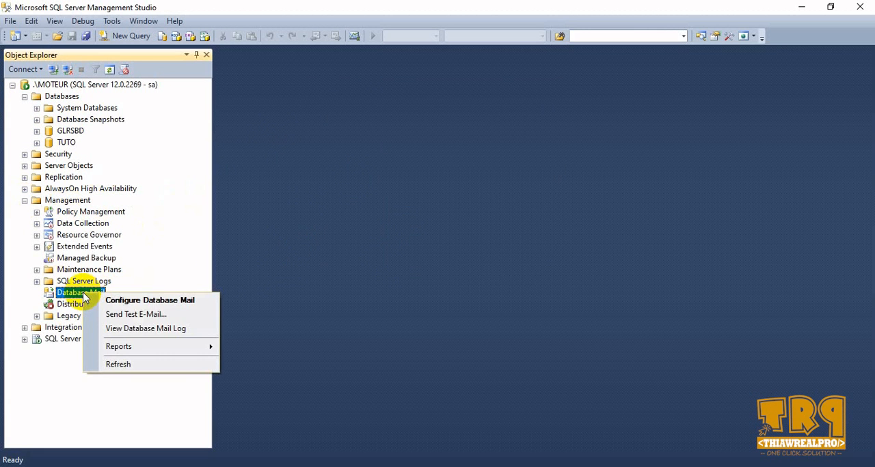
click(141, 303)
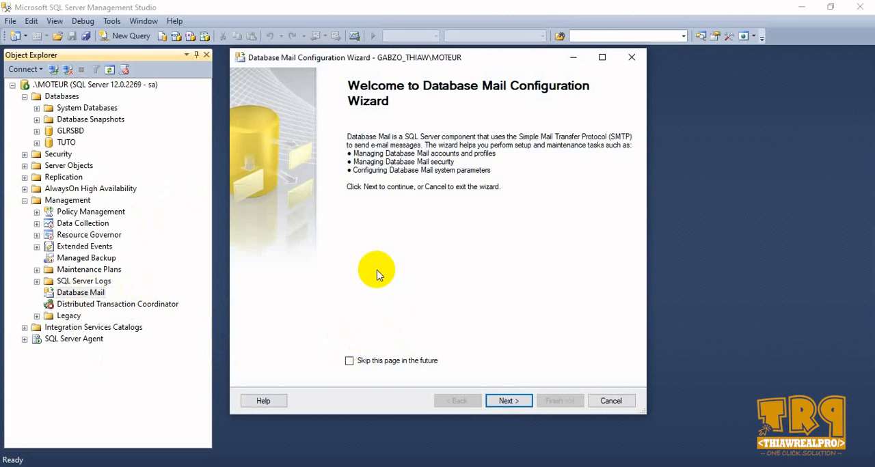
- Proceed with the task to set up Database Mail and name the new profile LocalMail
click(523, 399)
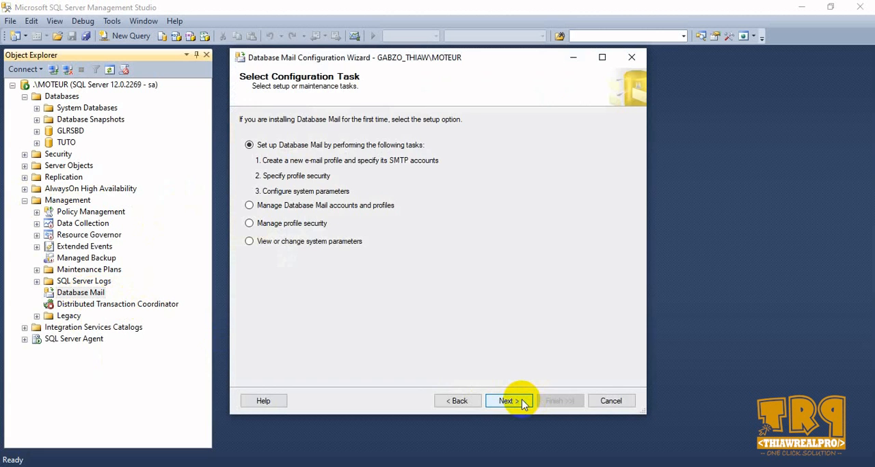
click(514, 402)
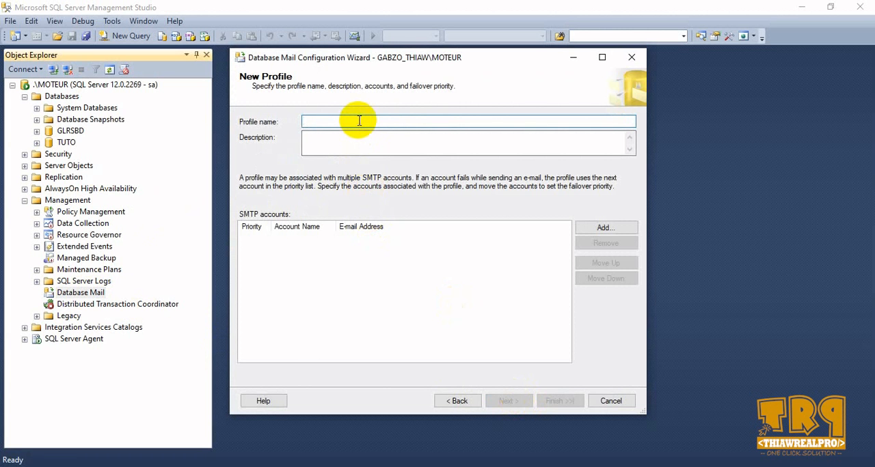
text(LocalMail)
- Describe the mail profile as "Envoie de mail via notre serveur local"
click(358, 137)
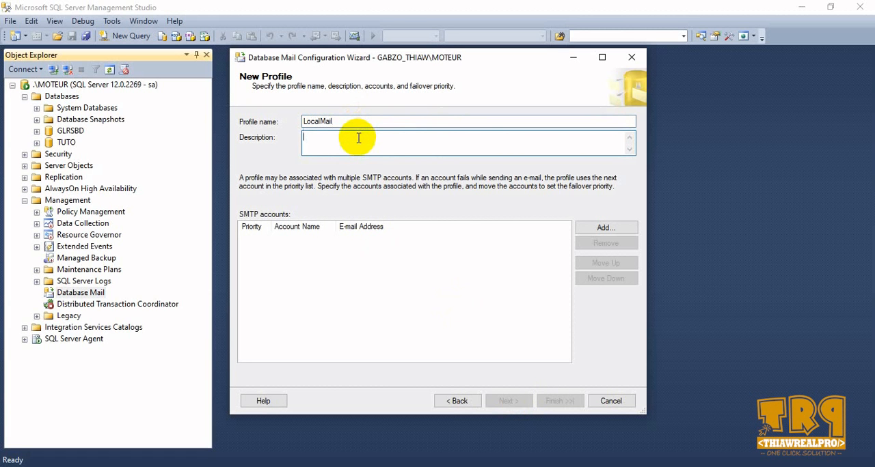
text(Envoie de mail via notre serve)
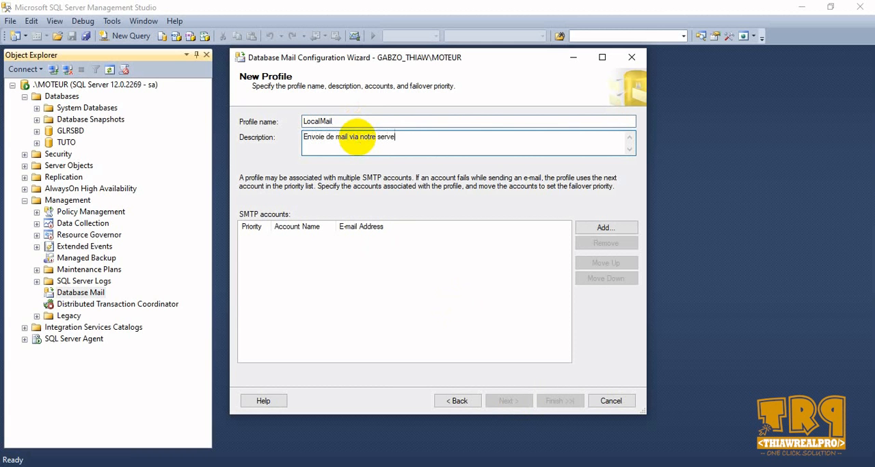
text(ur local)
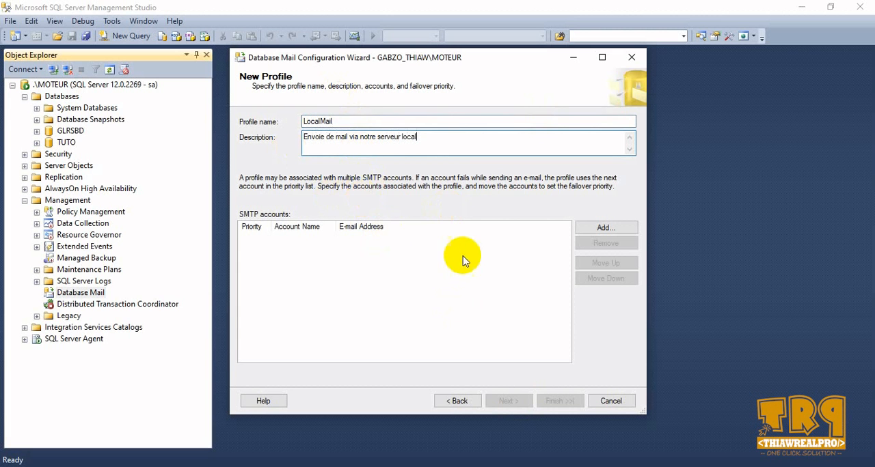
- Start a new SMTP account for the profile and name it LocalMail
click(601, 230)
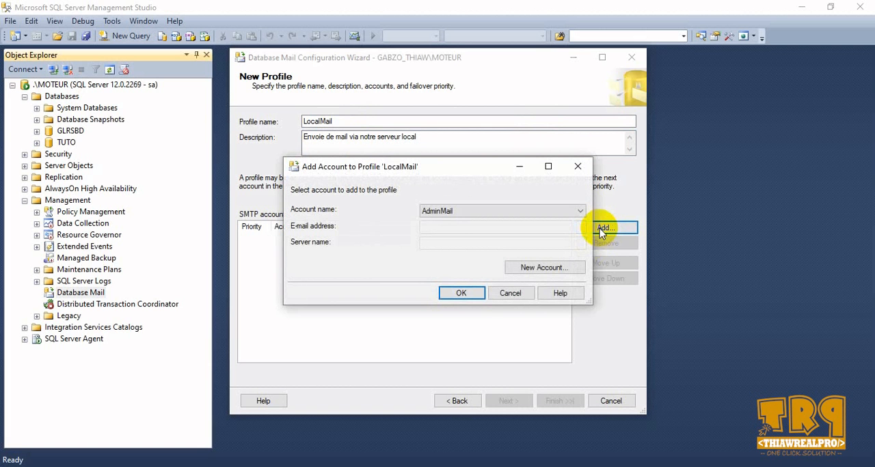
click(537, 270)
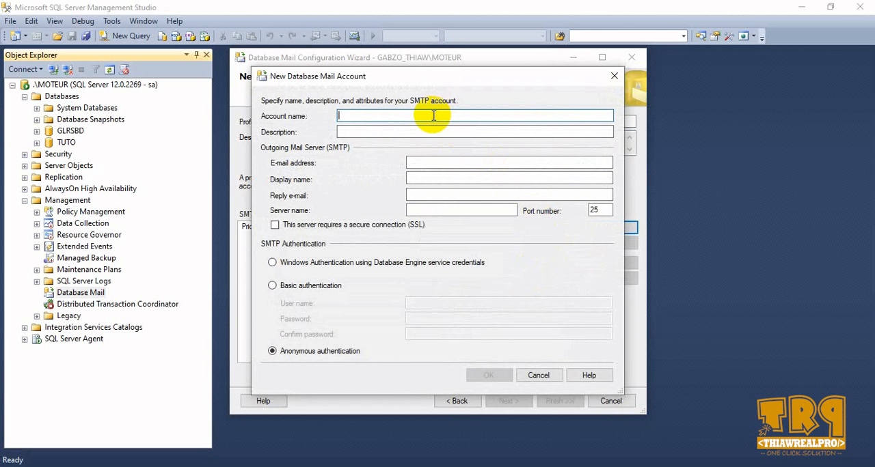
text(M)
key(BackSpace)
text(LocalMail)
- Set the mail account's description to "Mail en local"
click(412, 133)
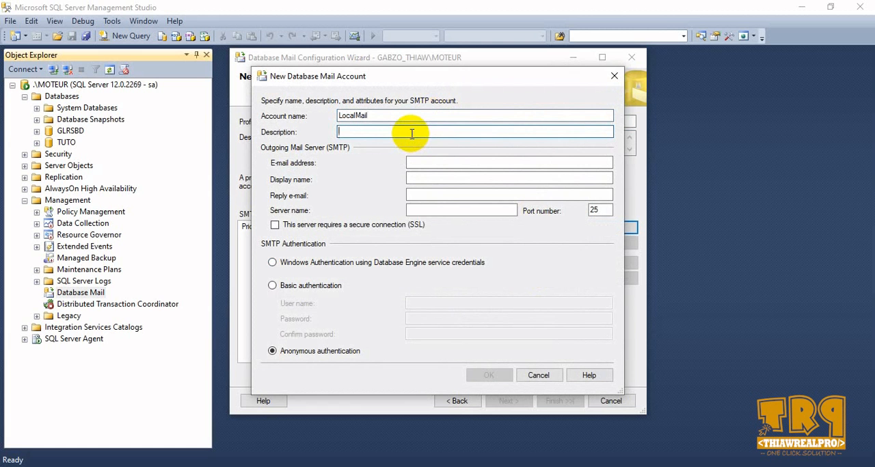
text(Mail,en local)
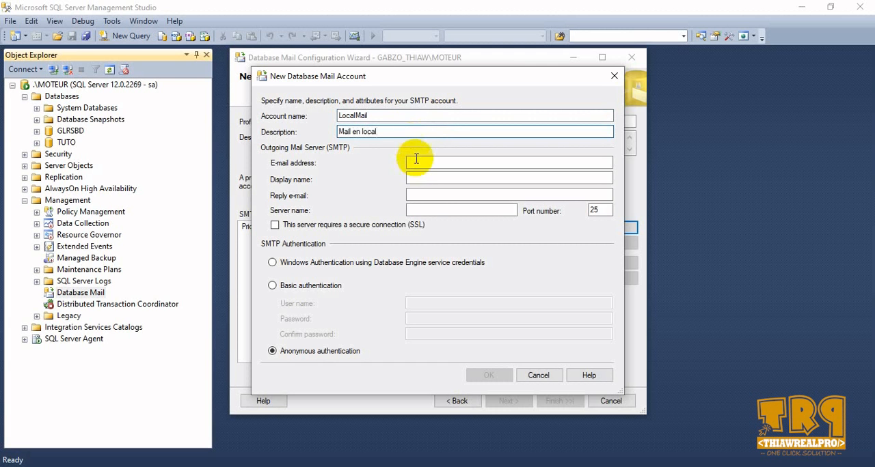
- Enter the sender's e-mail address for the outgoing mail server and copy it
click(415, 164)
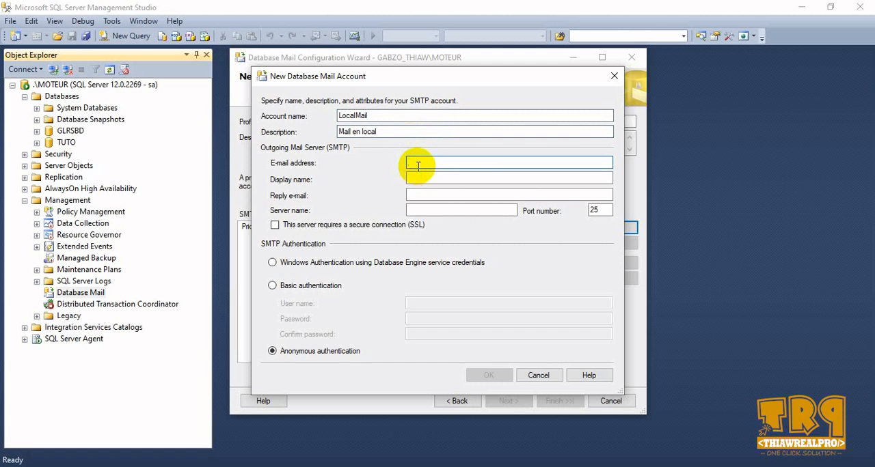
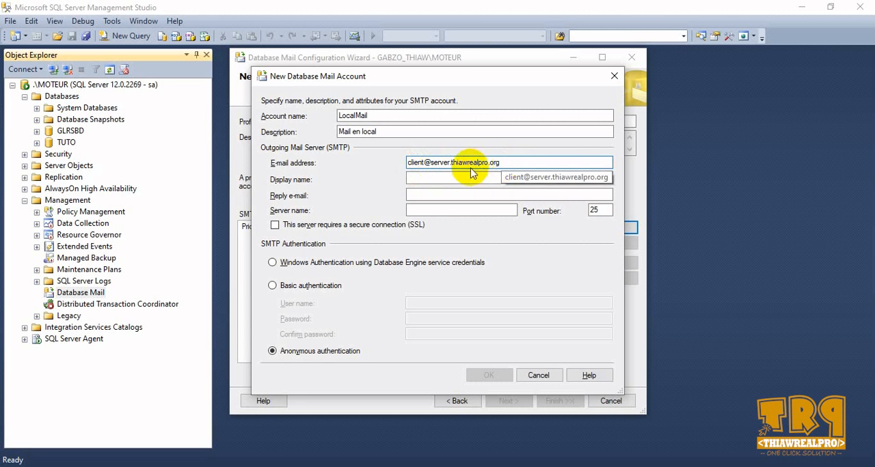
drag(505, 164, 401, 163)
key(ctrl+c)
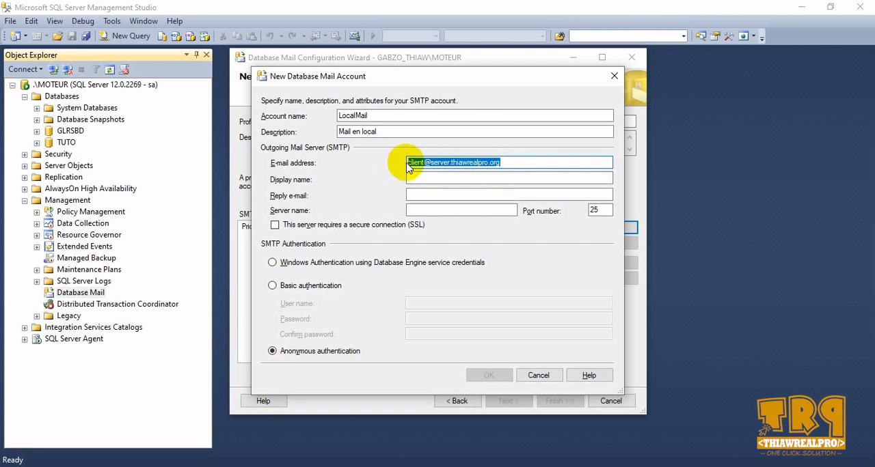
- Set the account's display name to Thiawrealpro and paste the copied sender address as the reply e-mail
click(426, 180)
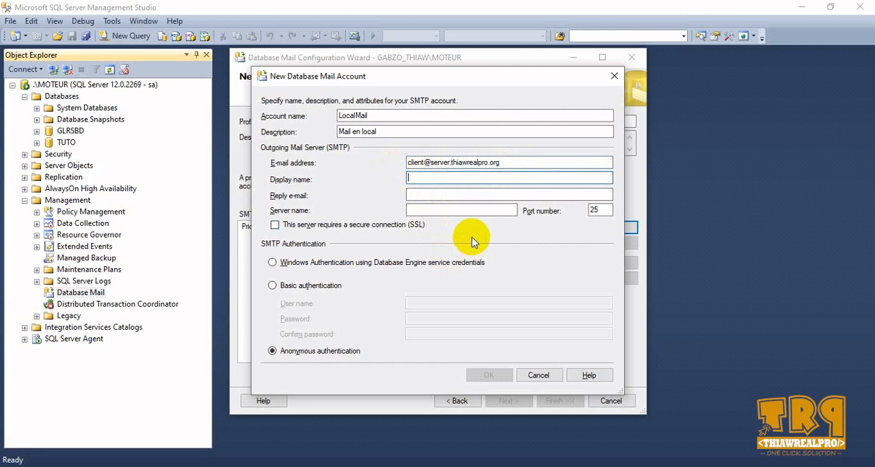
text(Thiawrealpro)
click(423, 194)
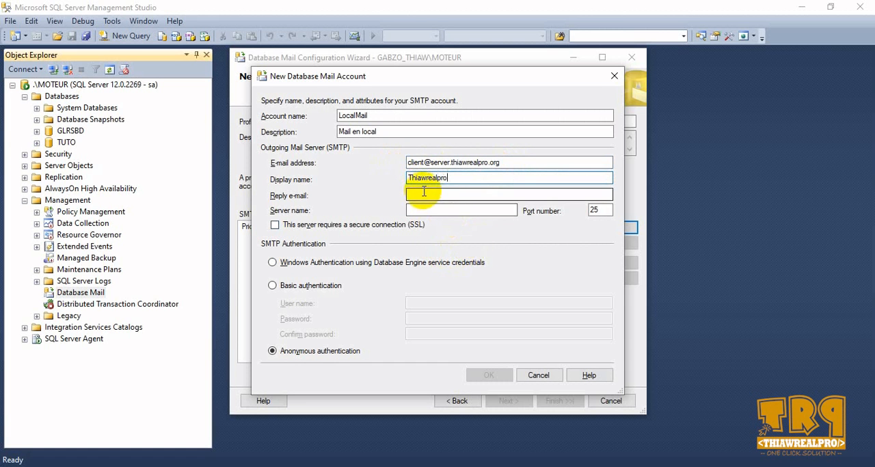
click(424, 195)
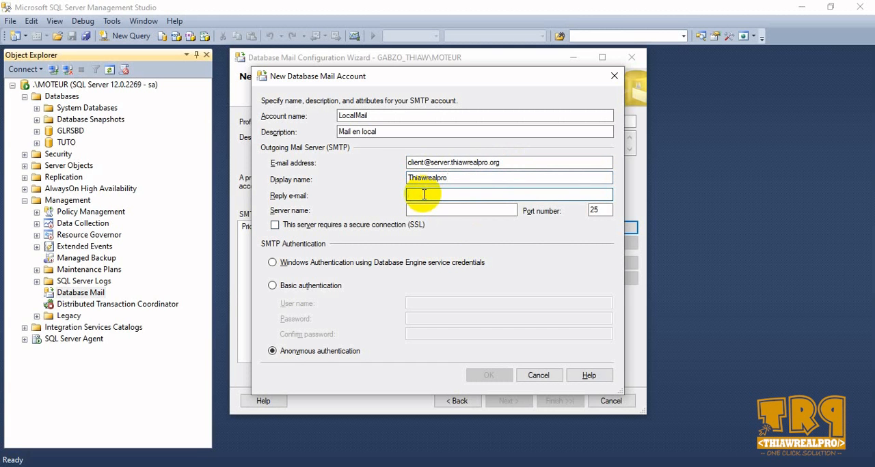
key(ctrl+v)
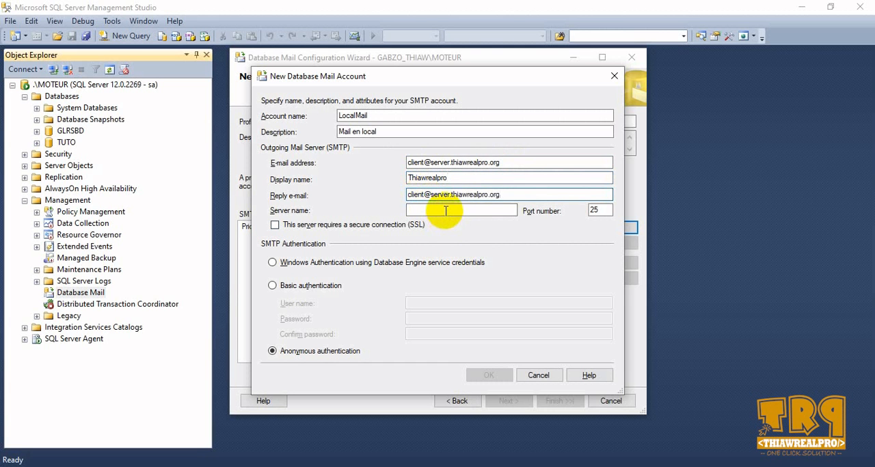
- Set the outgoing mail server name to server.thiawrealpro.org
click(445, 212)
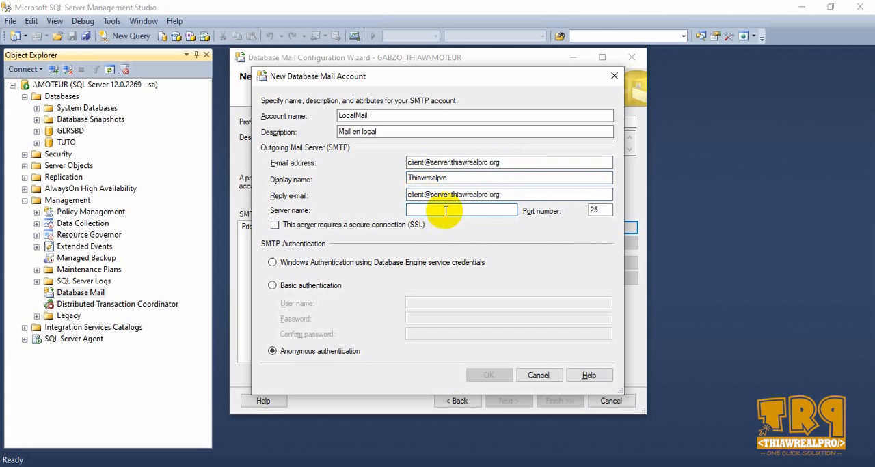
text(se)
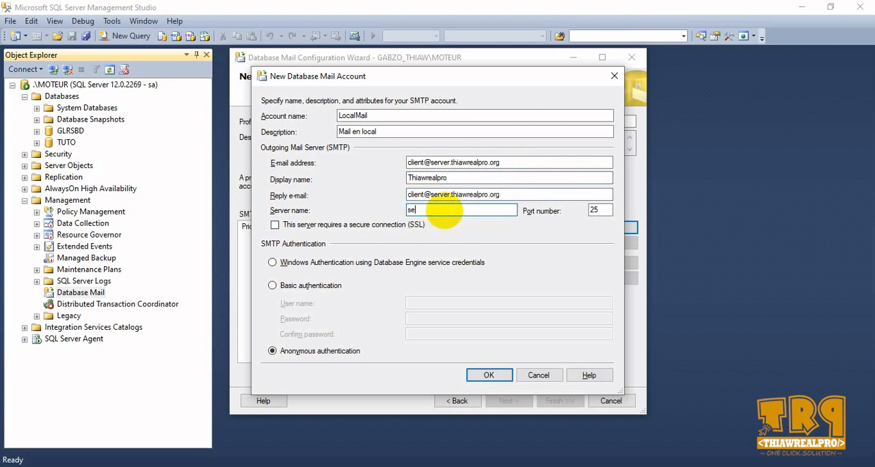
text(rver.thiawrealpro.org)
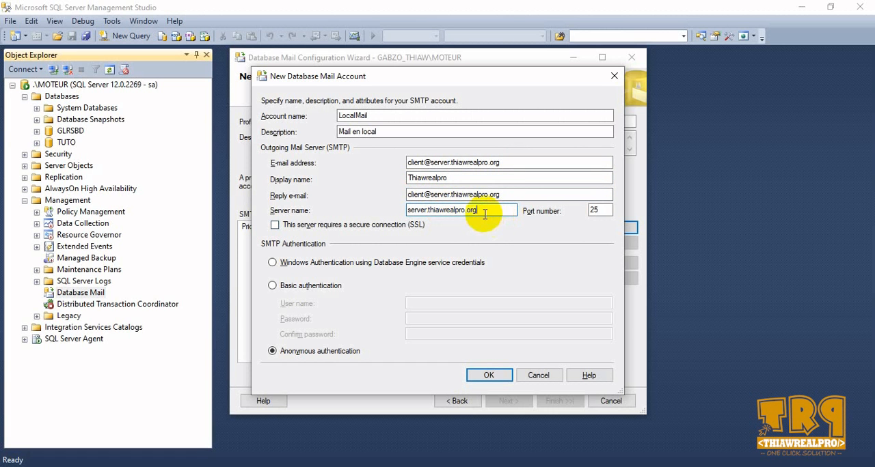
double_click(597, 210)
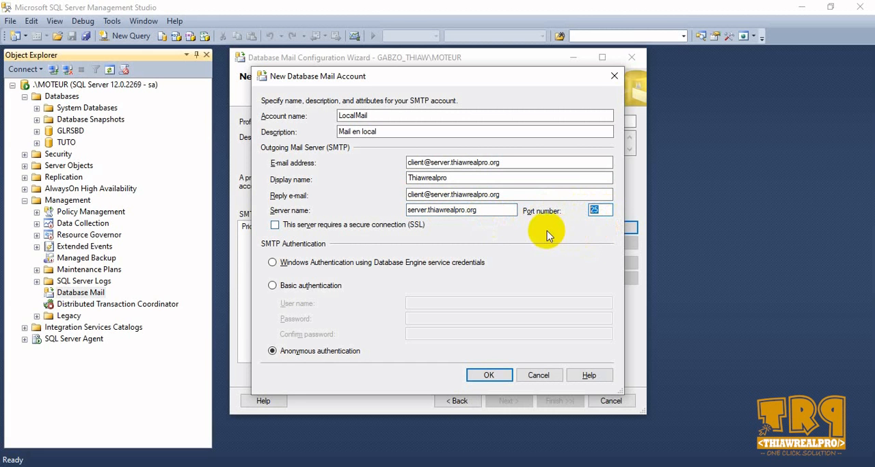
click(361, 227)
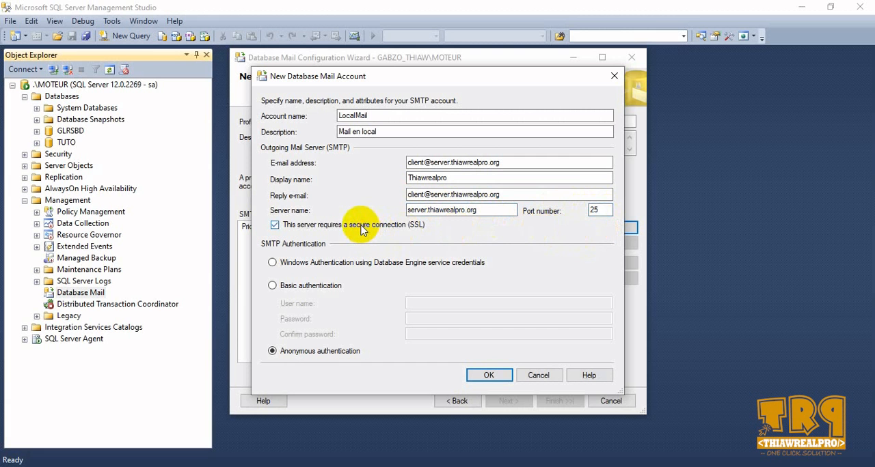
click(361, 228)
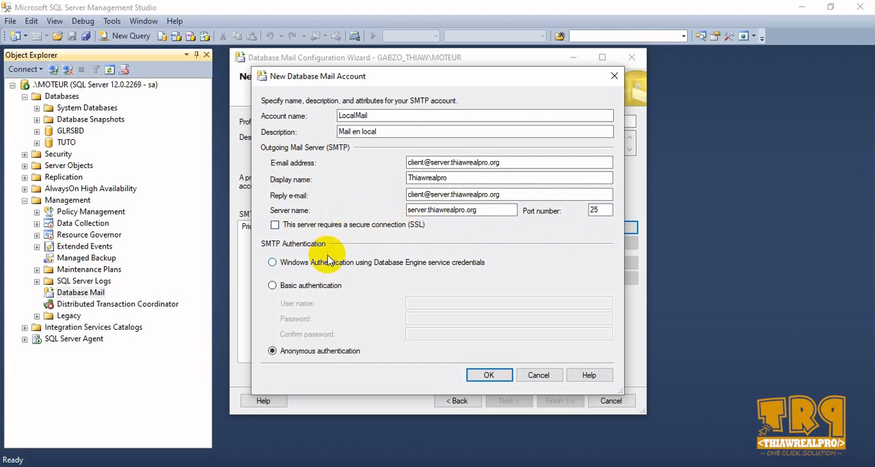
- Choose Basic authentication for SMTP and paste the copied e-mail address as the user name
click(294, 287)
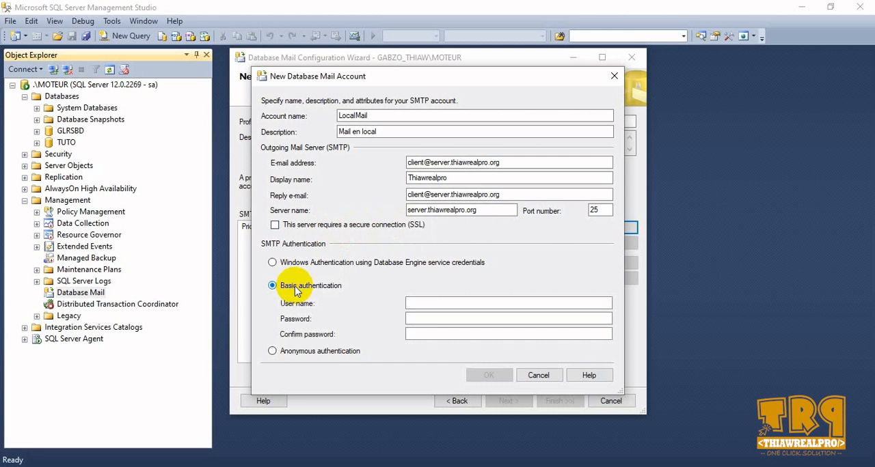
click(423, 303)
key(ctrl+v)
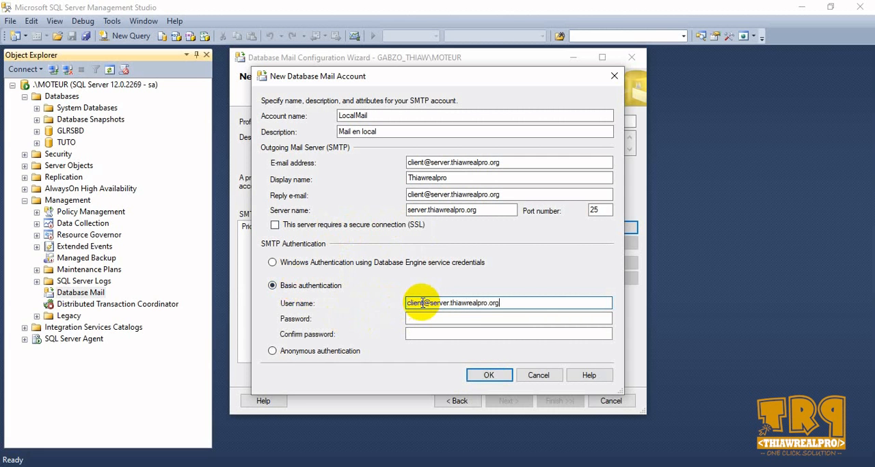
- Enter and confirm the SMTP account password, then save the new LocalMail account in the profile
click(479, 319)
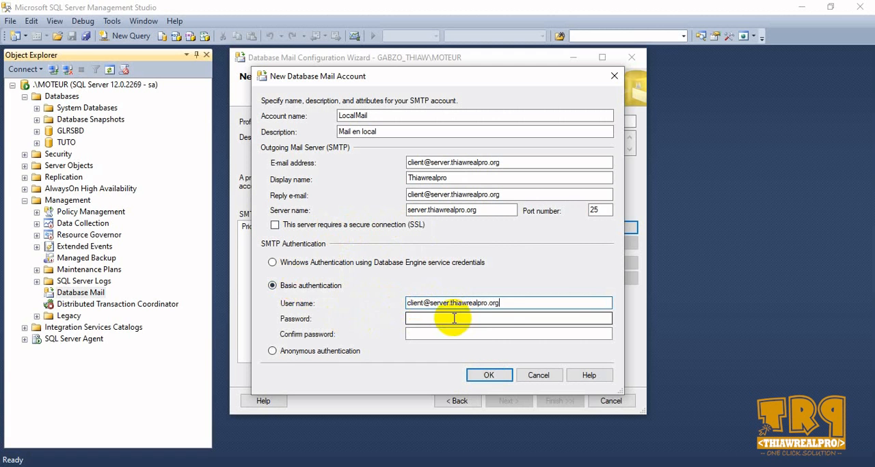
click(472, 318)
text(*****)
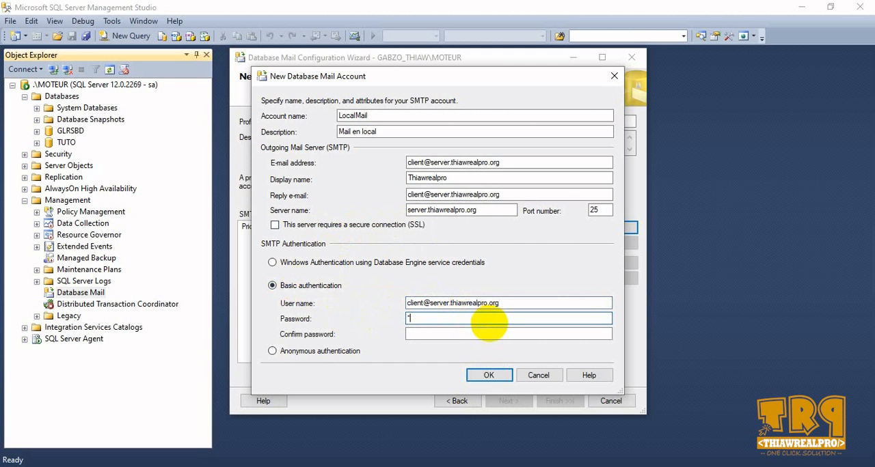
text(*******)
click(486, 334)
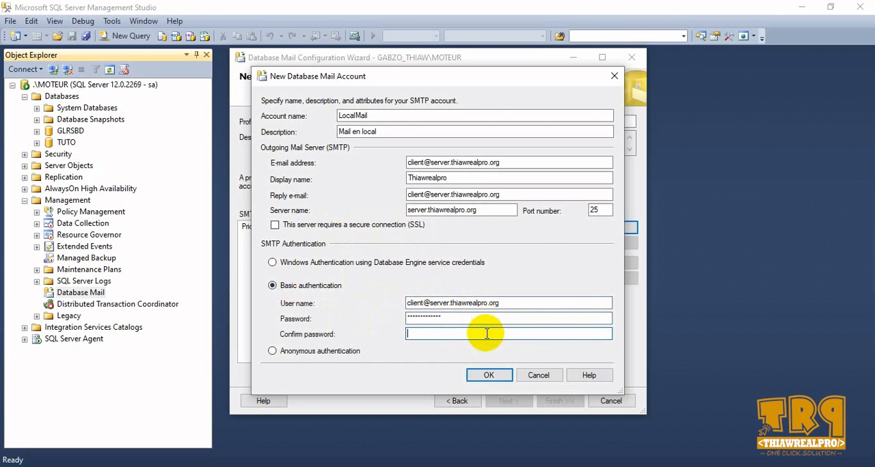
text(*************)
click(489, 376)
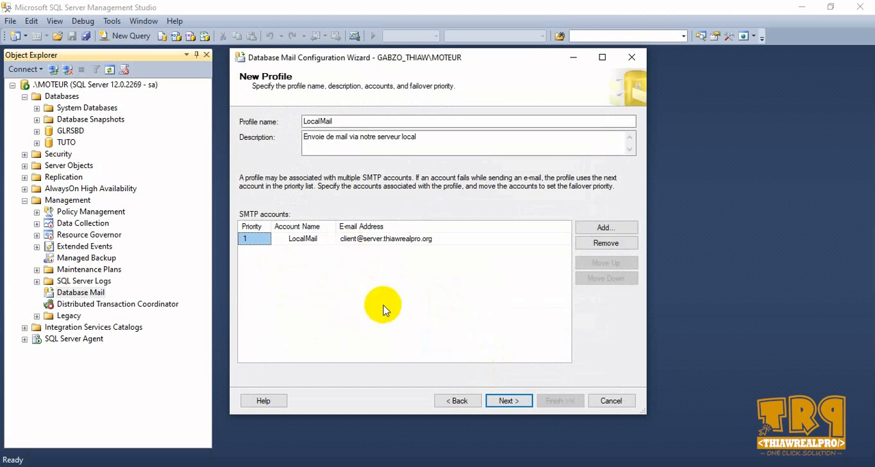
- Make the LocalMail profile public and complete the Database Mail configuration with the existing system parameters
click(514, 403)
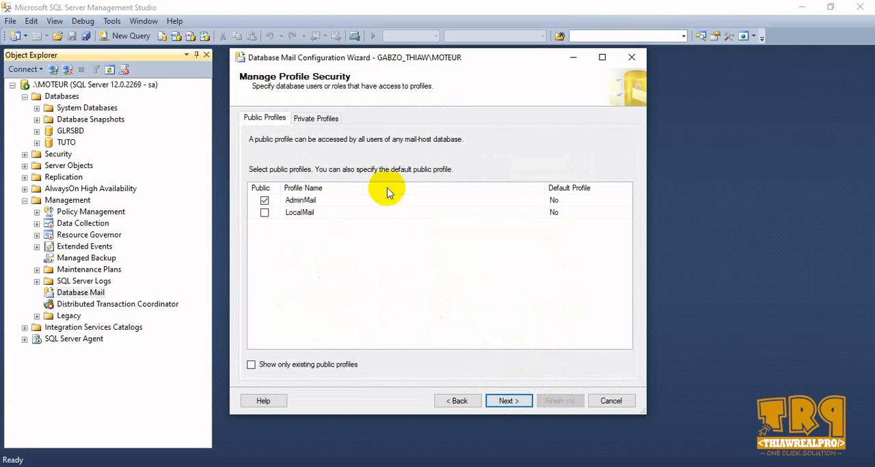
click(265, 213)
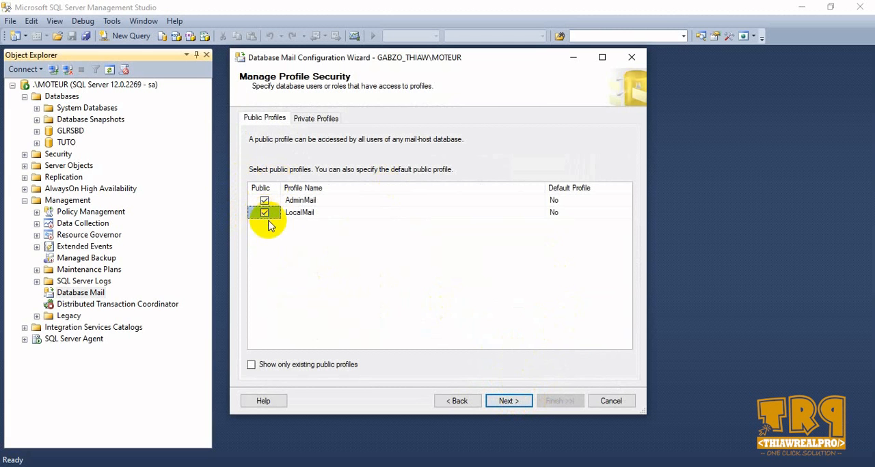
click(507, 402)
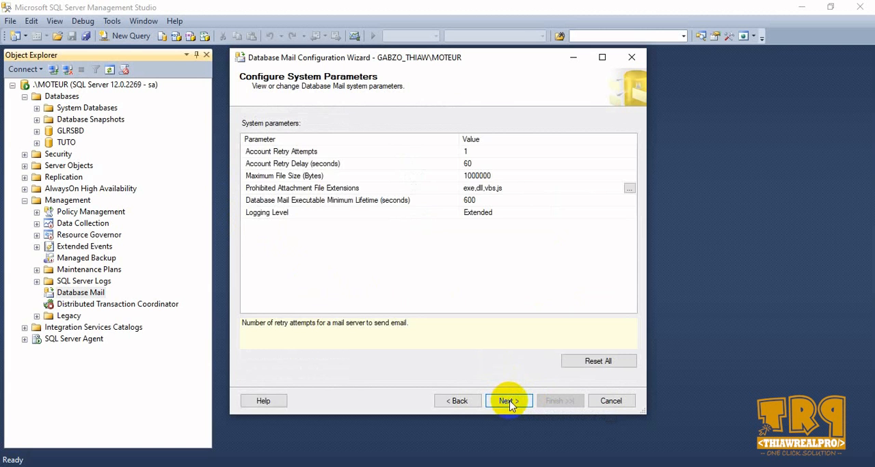
click(509, 403)
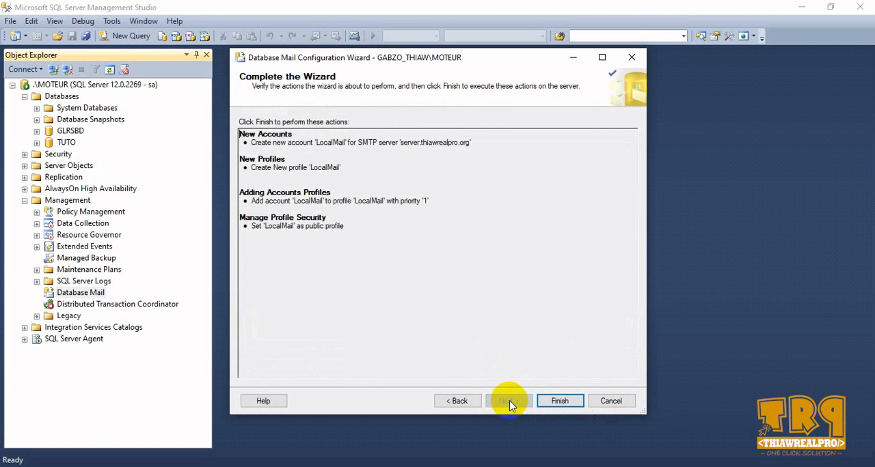
click(562, 402)
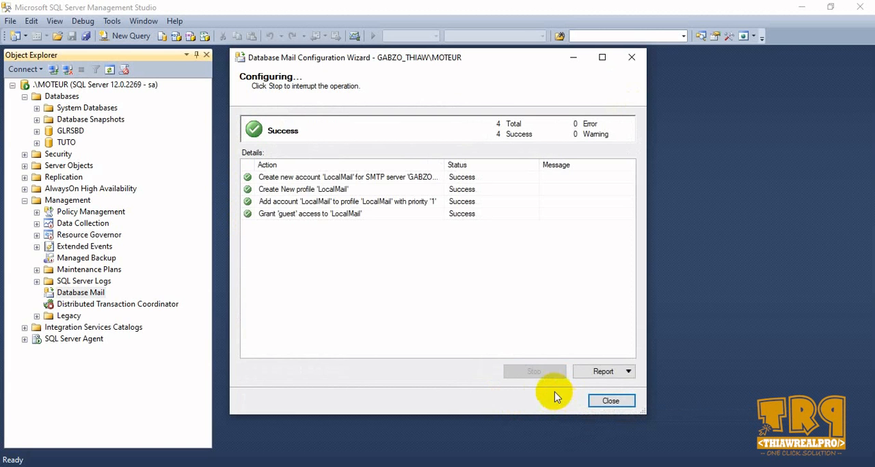
click(605, 403)
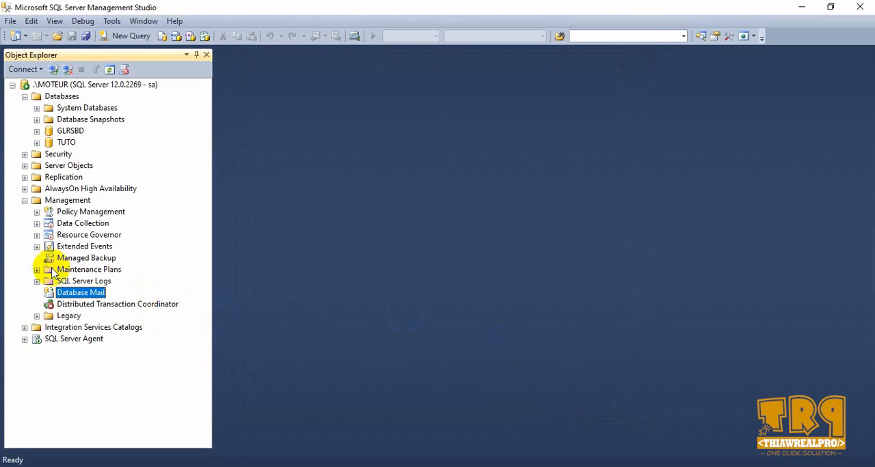
- Start a new SQL Server Agent operator and name it LocalOperator
click(26, 340)
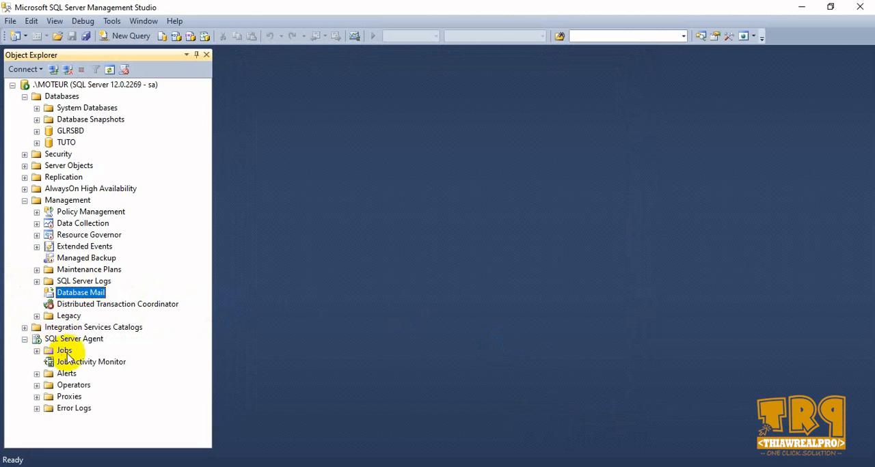
click(37, 385)
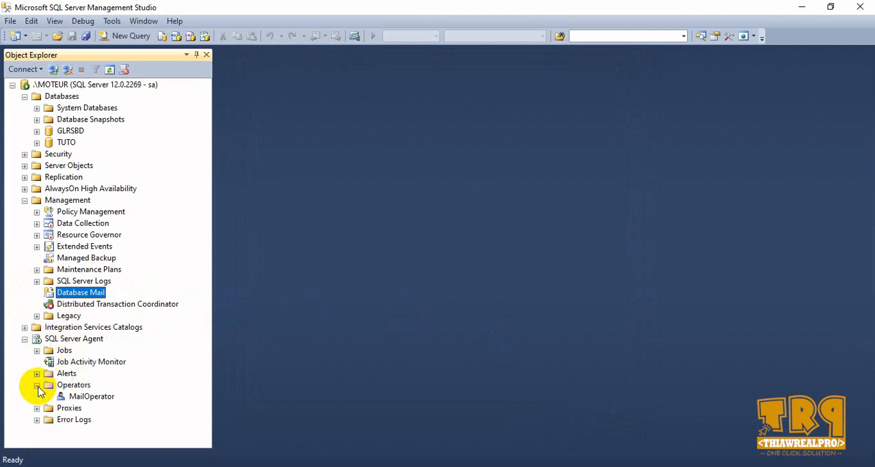
right_click(84, 390)
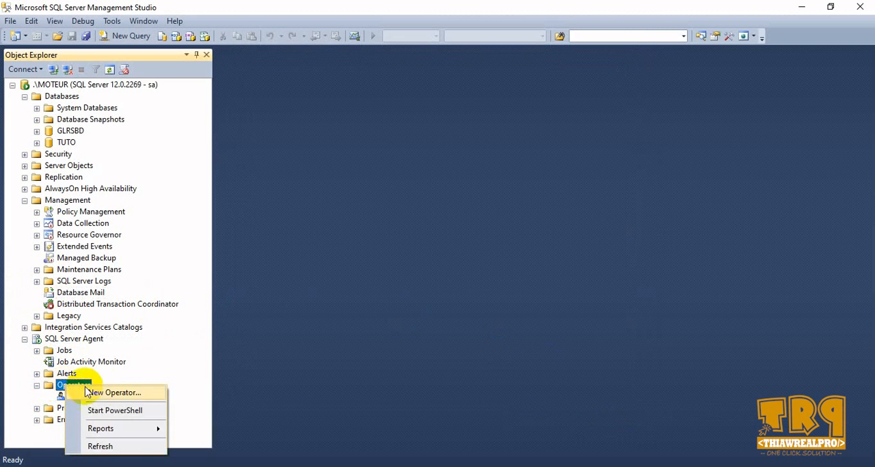
click(99, 393)
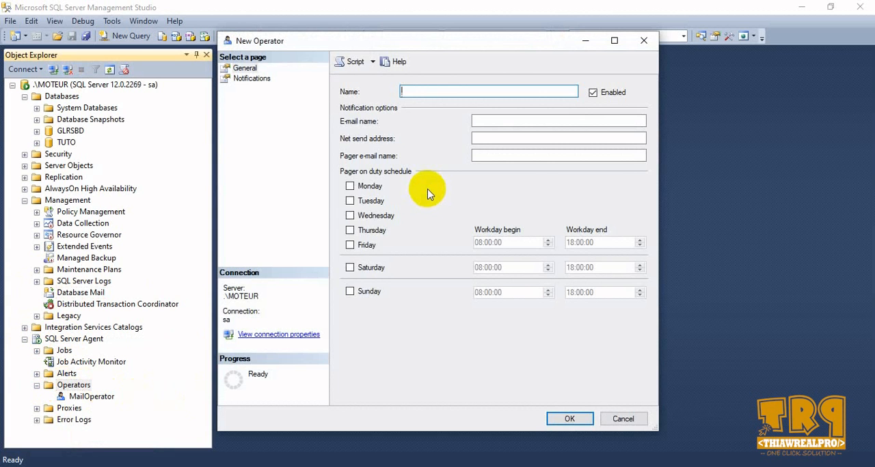
text(LocalOperator)
- Enter the operator's notification e-mail address, check its notifications page and save the operator
click(501, 122)
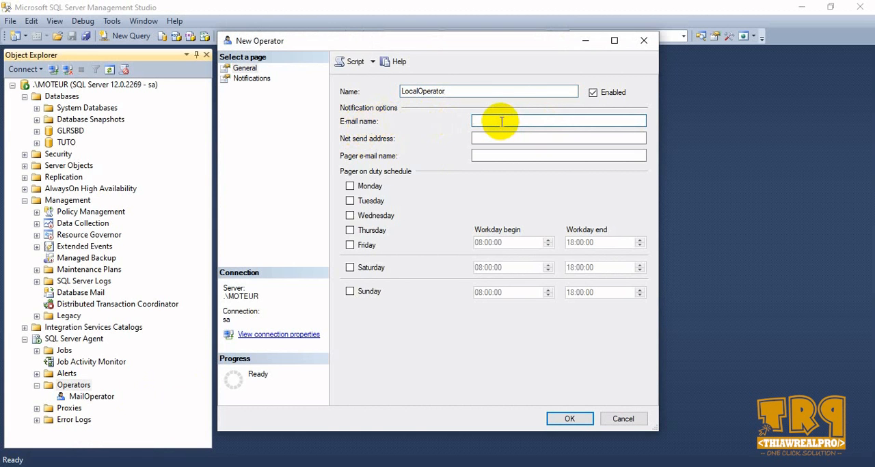
click(500, 121)
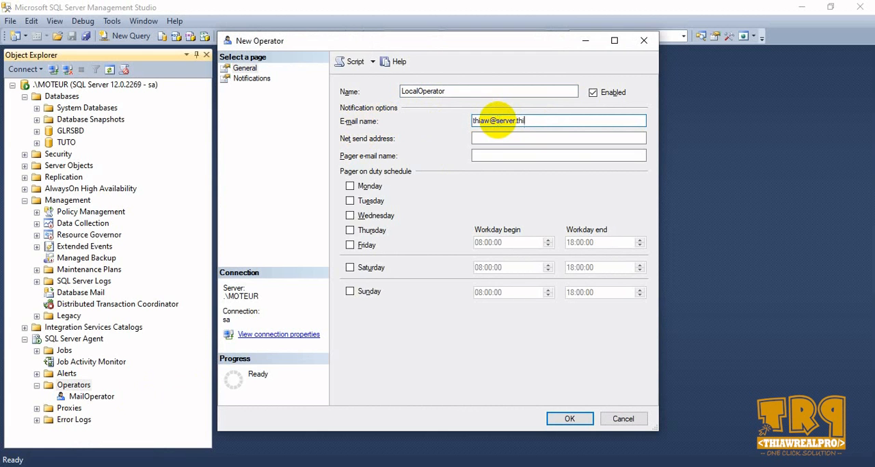
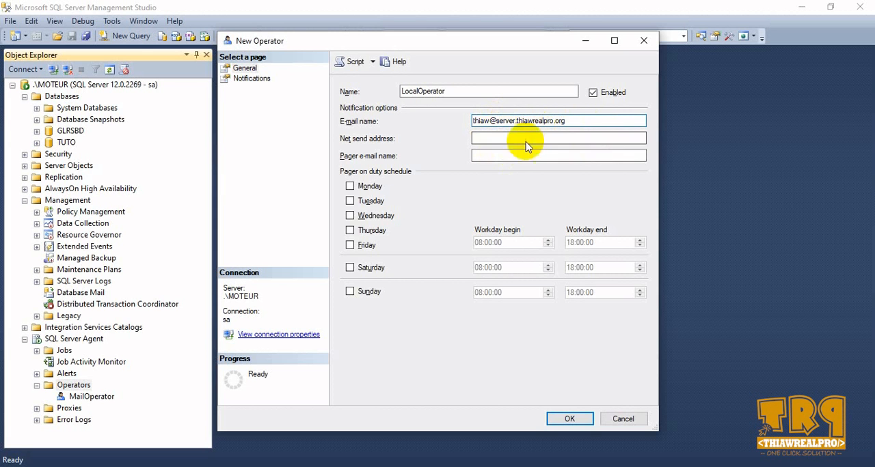
click(254, 78)
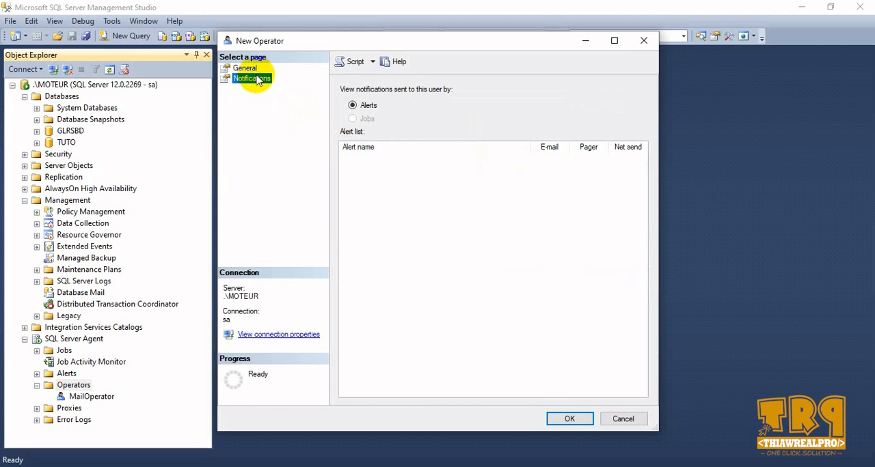
click(244, 68)
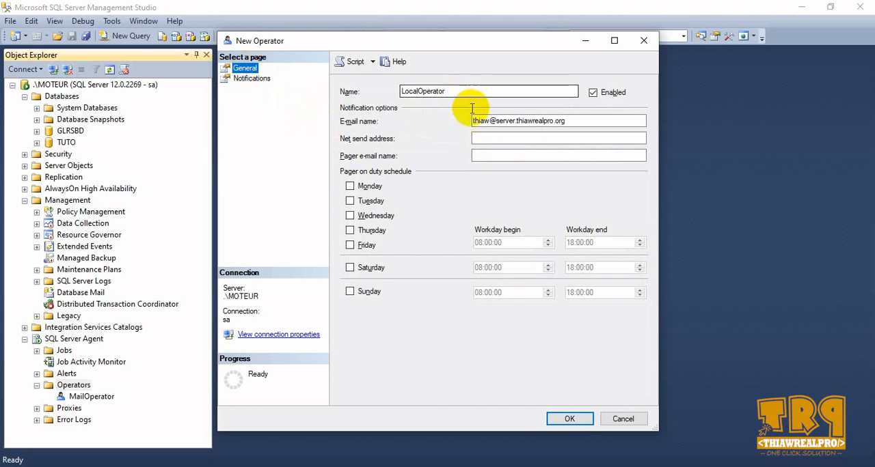
click(565, 419)
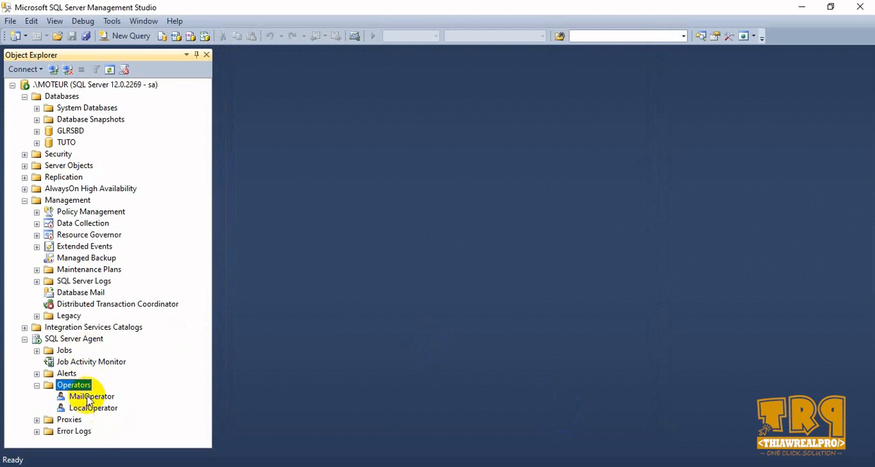
click(37, 386)
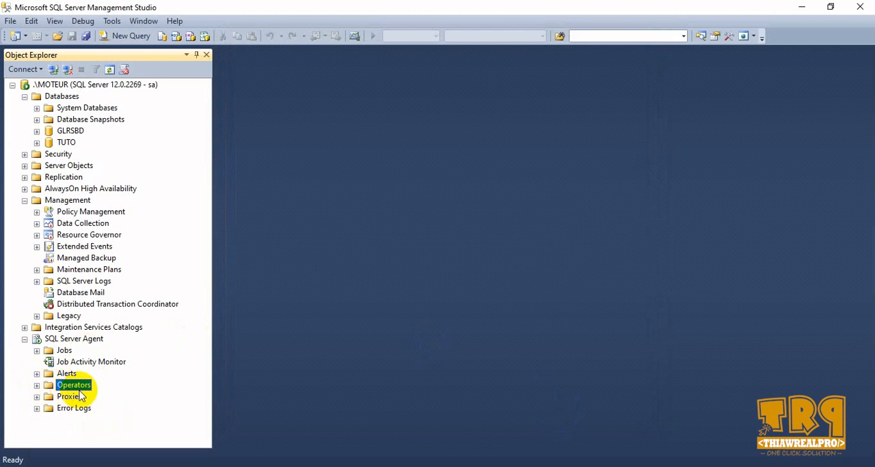
click(87, 295)
right_click(88, 297)
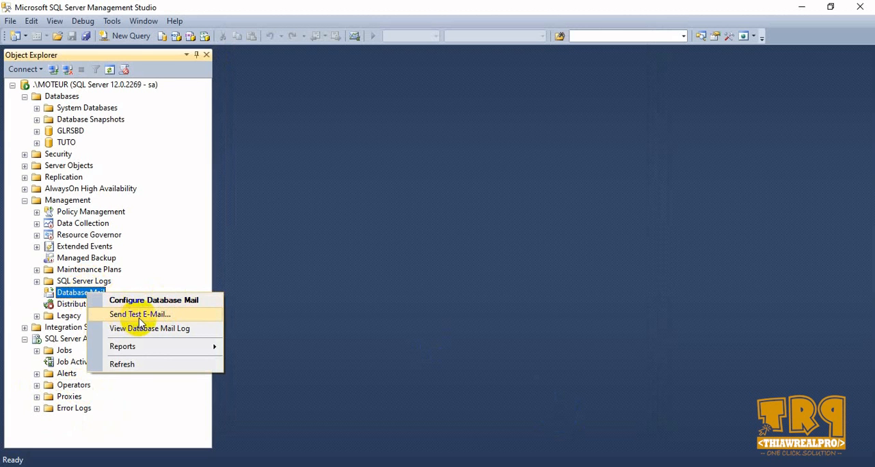
click(241, 285)
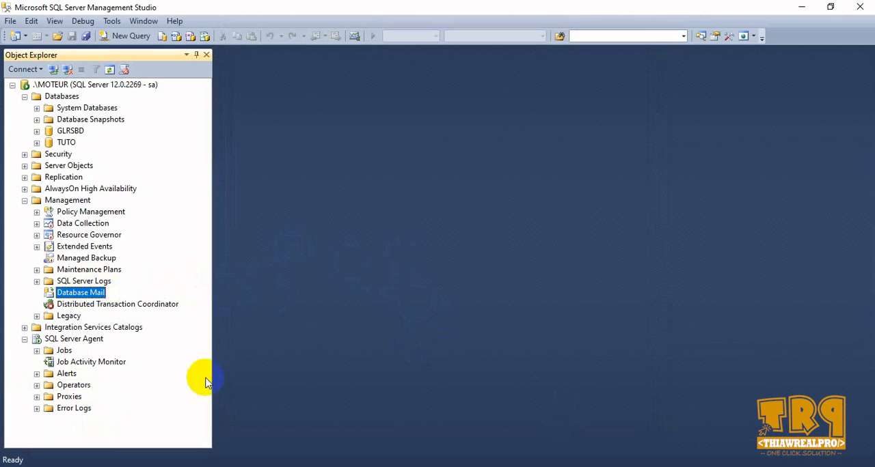
- Switch to the Debian 9 virtual machine in VMware Workstation and bring its terminal window fully into view
click(361, 466)
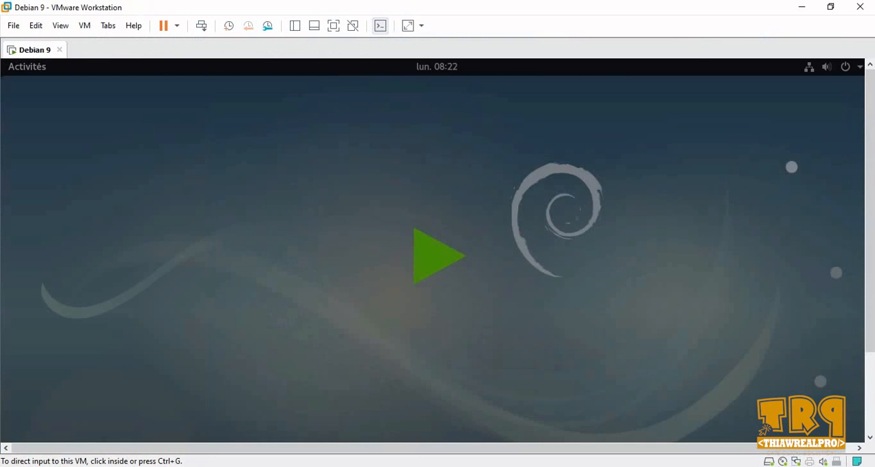
click(437, 260)
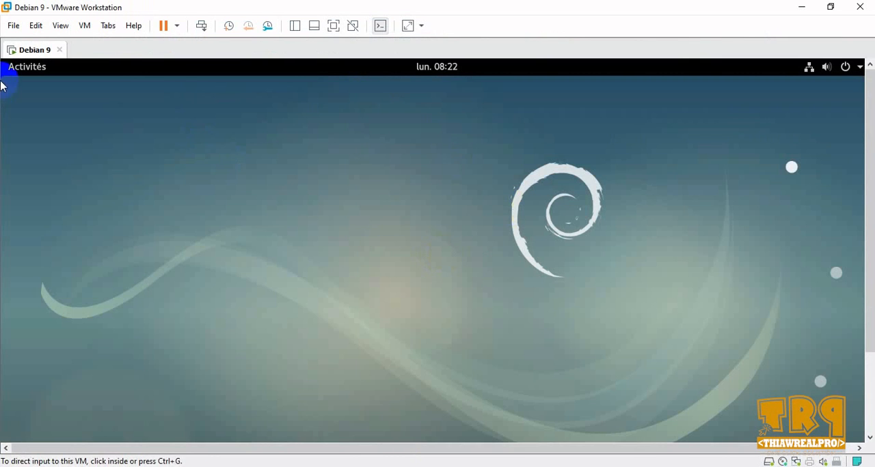
click(21, 68)
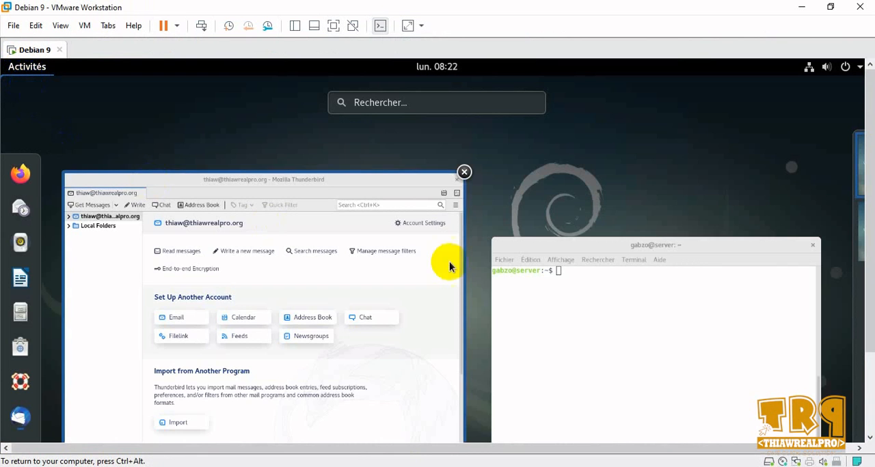
click(561, 291)
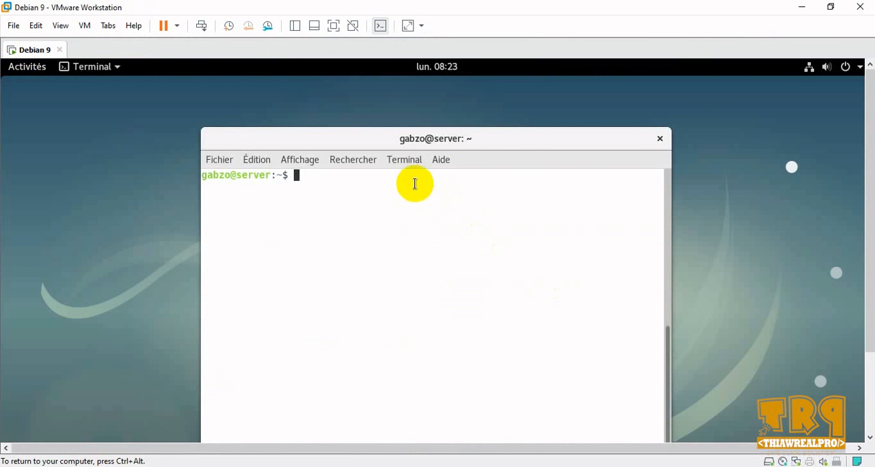
drag(510, 139, 499, 110)
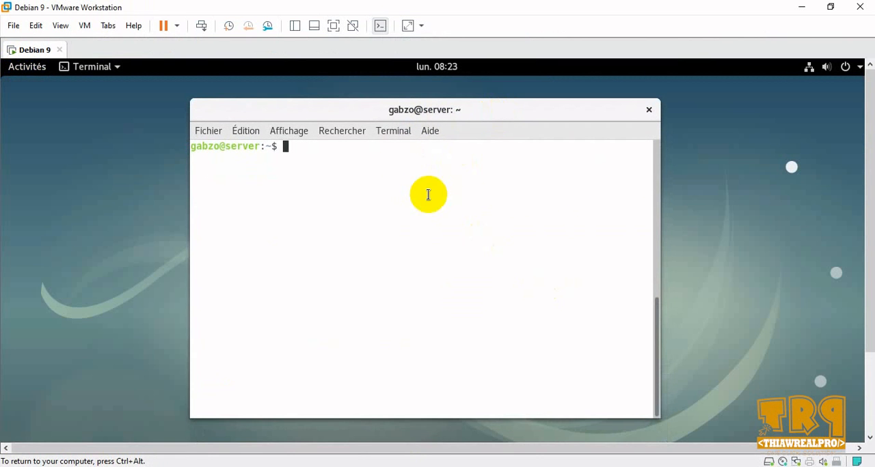
- Ping 192.168.10.10 from the Debian terminal and stop the ping after a few replies
text(ping 192.168)
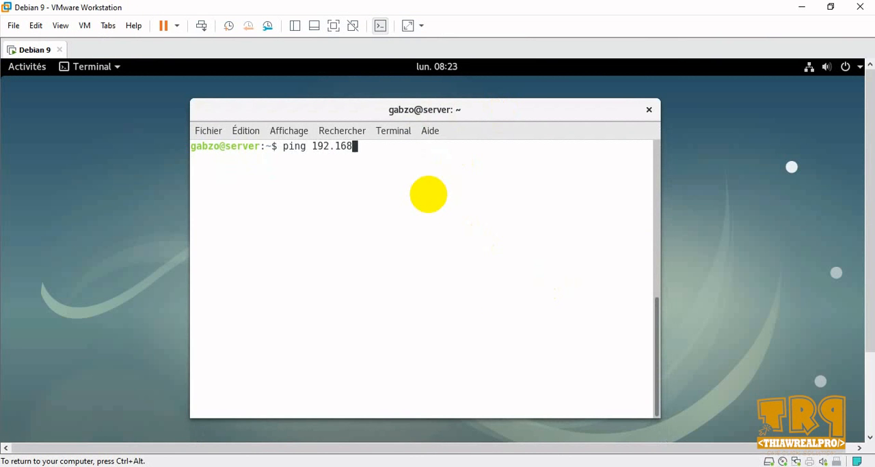
text(.10.10)
key(Return)
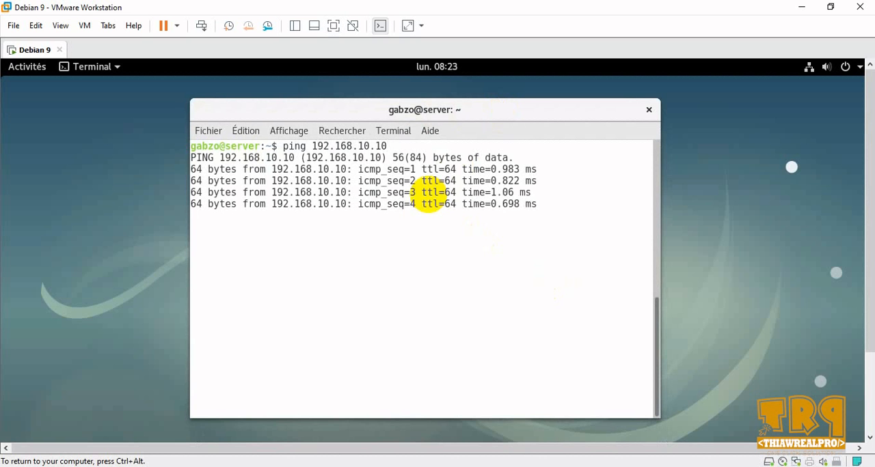
key(ctrl+c)
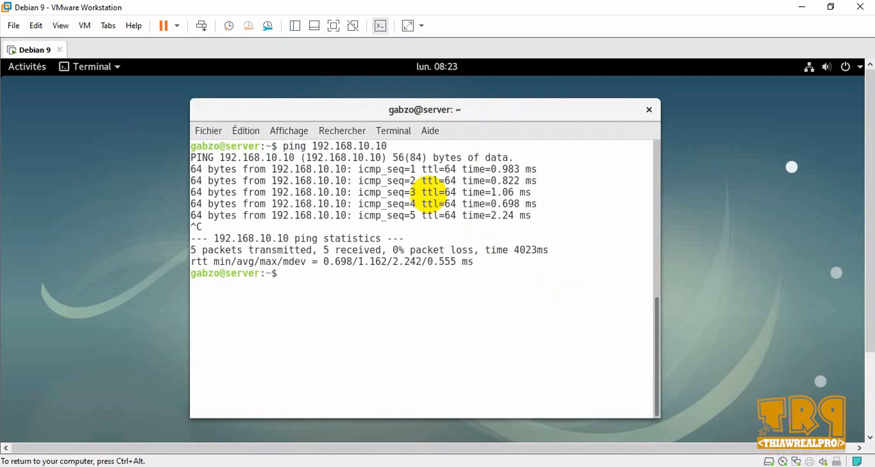
- Check name resolution of the www host with nslookup in the Debian terminal
text(nslookup www)
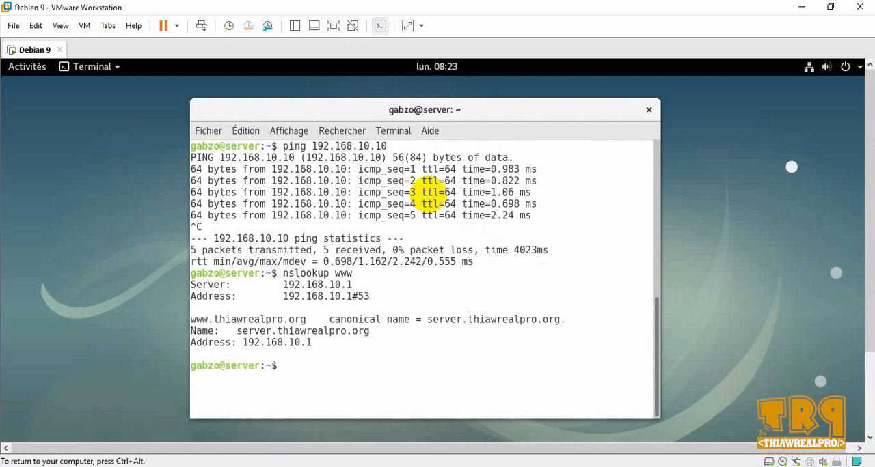
- Minimize VMware Workstation and SQL Server Management Studio to reach the Windows desktop
click(799, 7)
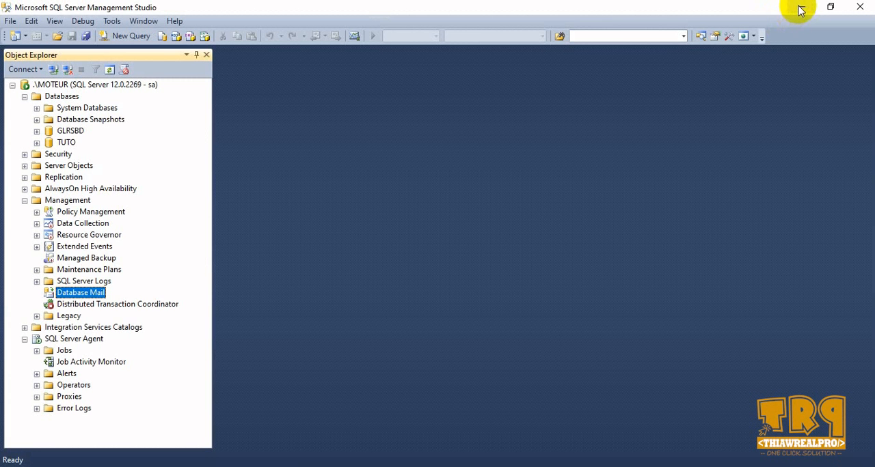
click(800, 8)
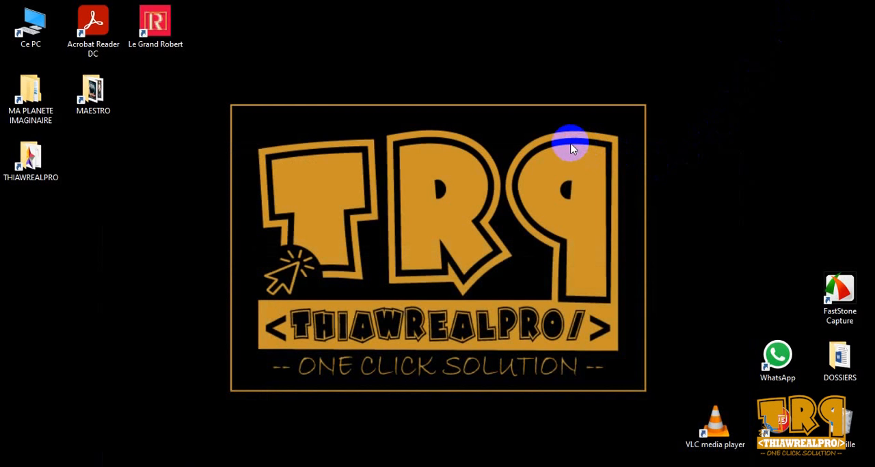
- Open a Windows command prompt, ping 192.168.10.1, and minimize the prompt window
key(super+r)
key(Return)
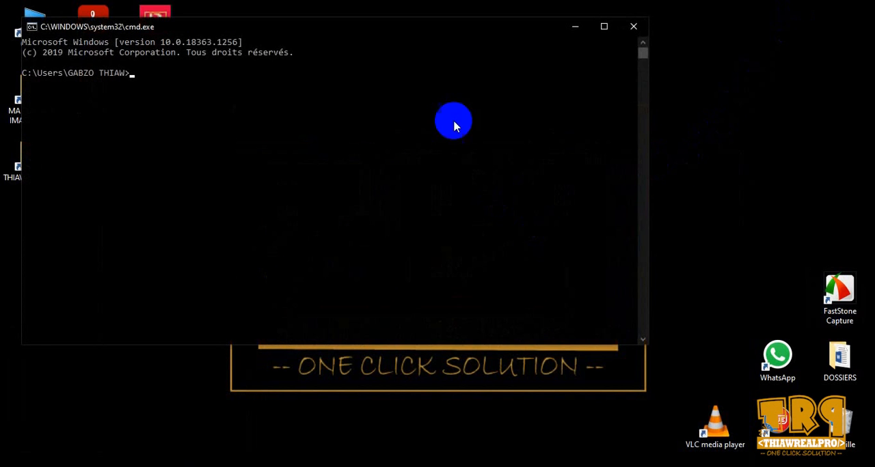
drag(430, 30, 488, 104)
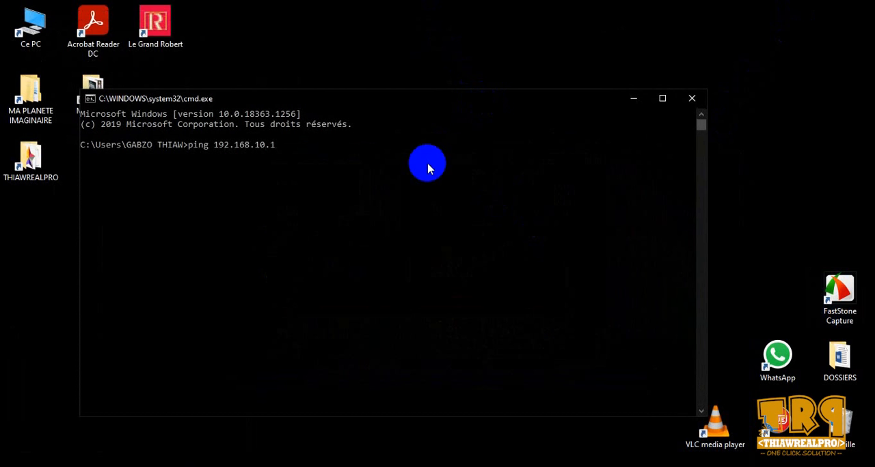
key(Return)
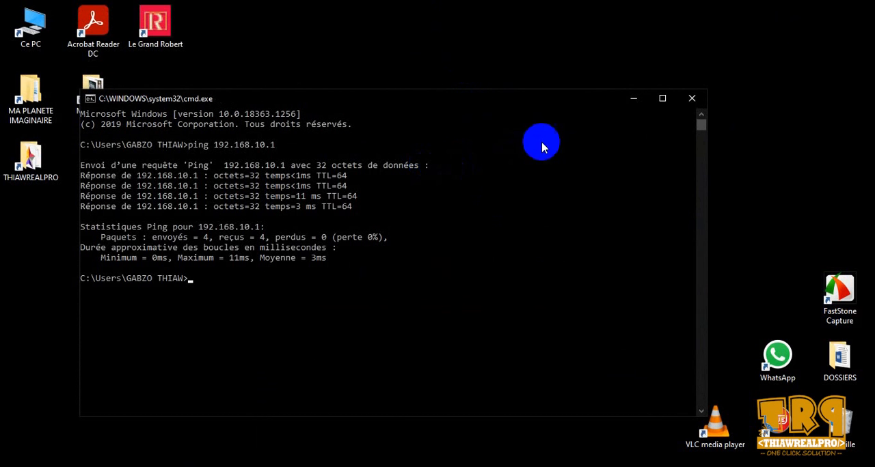
click(635, 98)
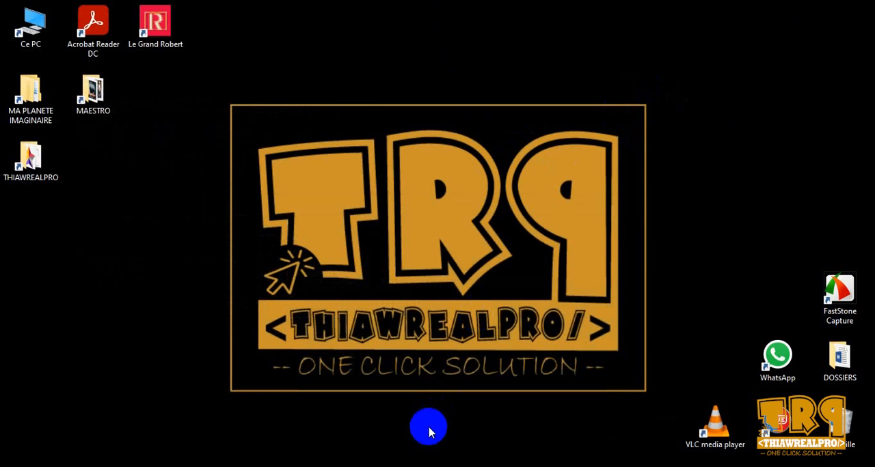
- Switch to SQL Server Management Studio and start a Database Mail test e-mail using the LocalMail profile
click(301, 421)
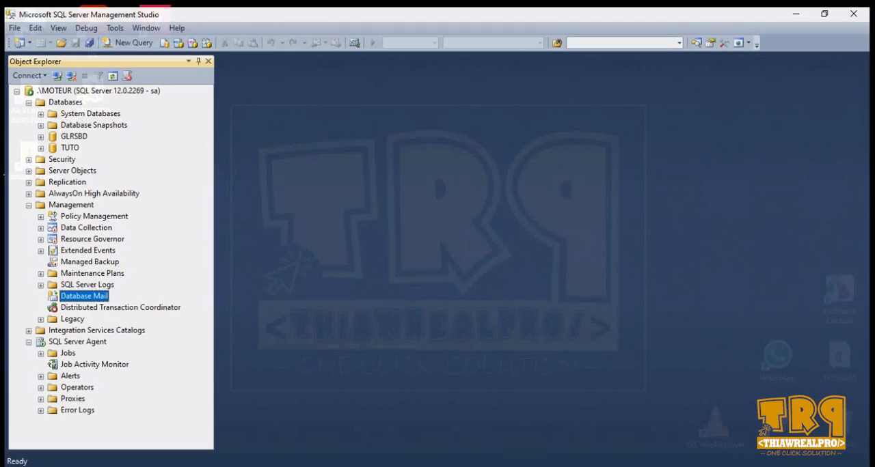
right_click(87, 298)
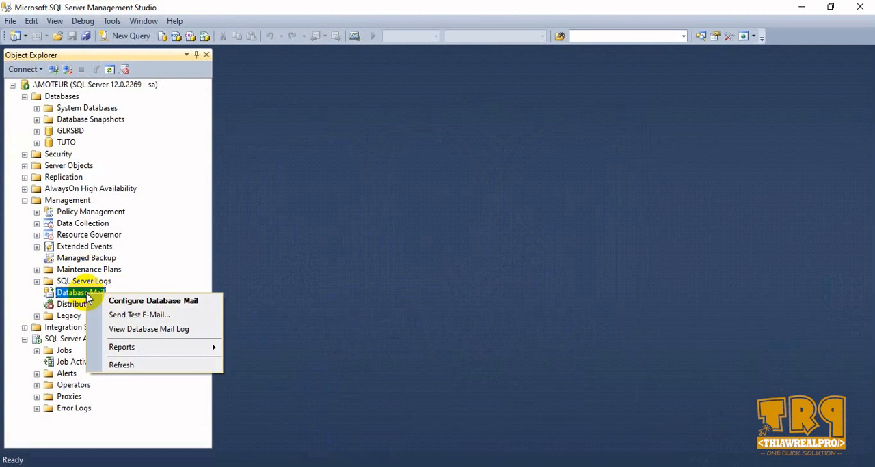
click(123, 315)
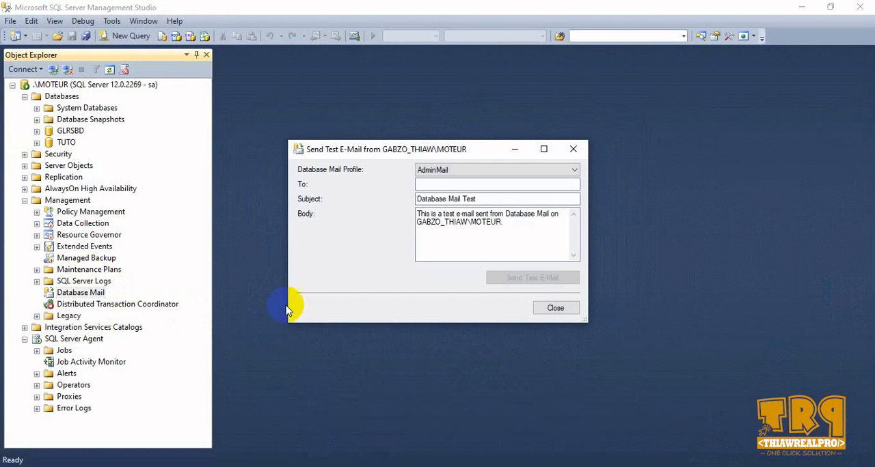
click(510, 170)
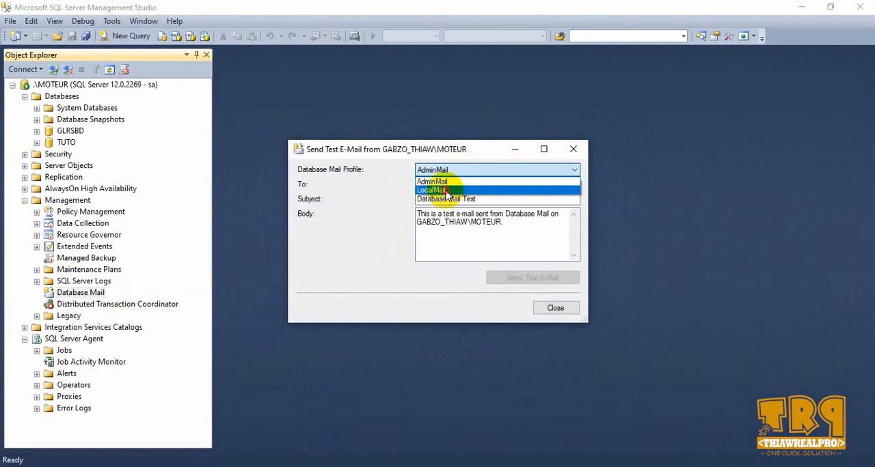
click(454, 190)
- Fill in the recipient's e-mail address on the local mail server and send the test e-mail
click(481, 185)
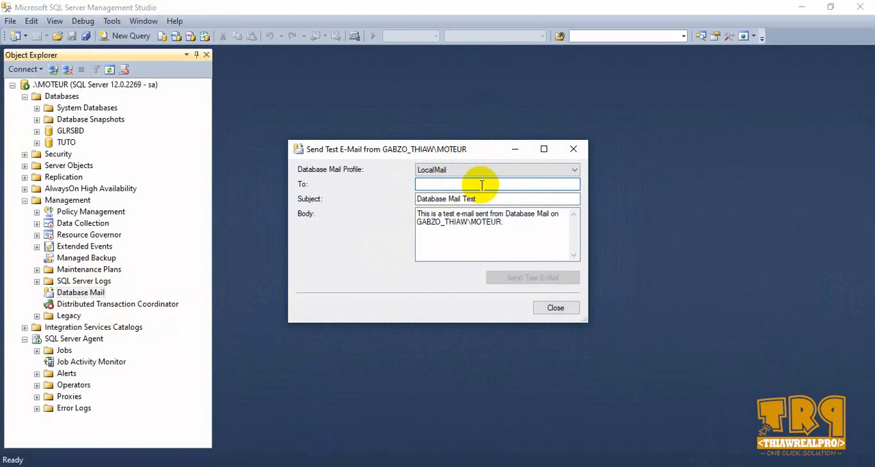
key(ctrl+v)
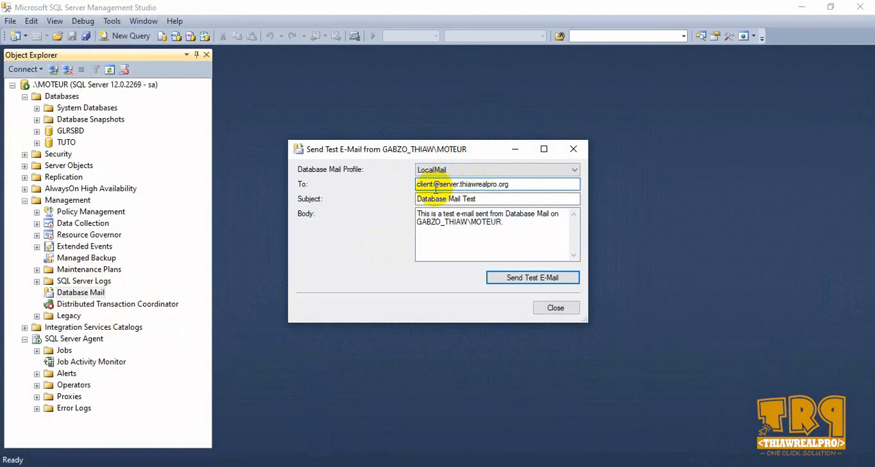
drag(432, 185, 413, 184)
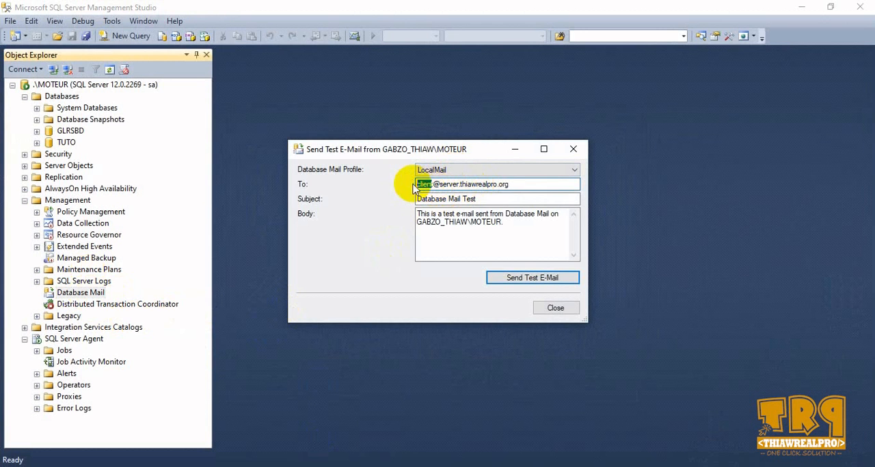
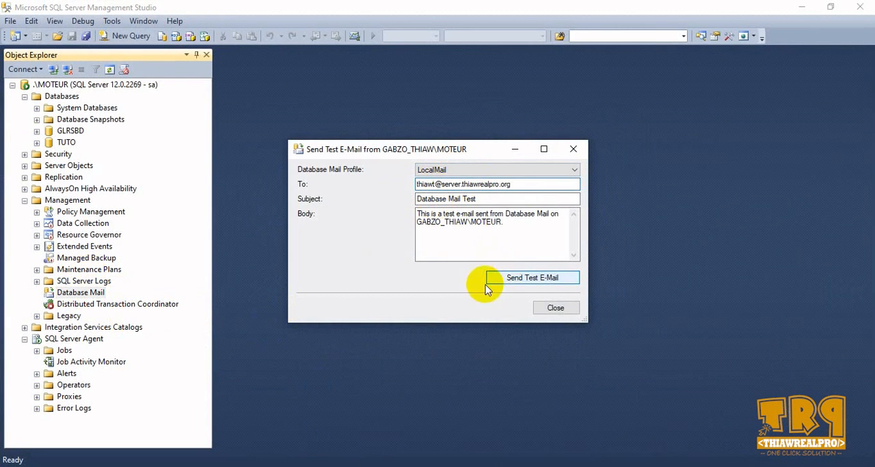
click(527, 280)
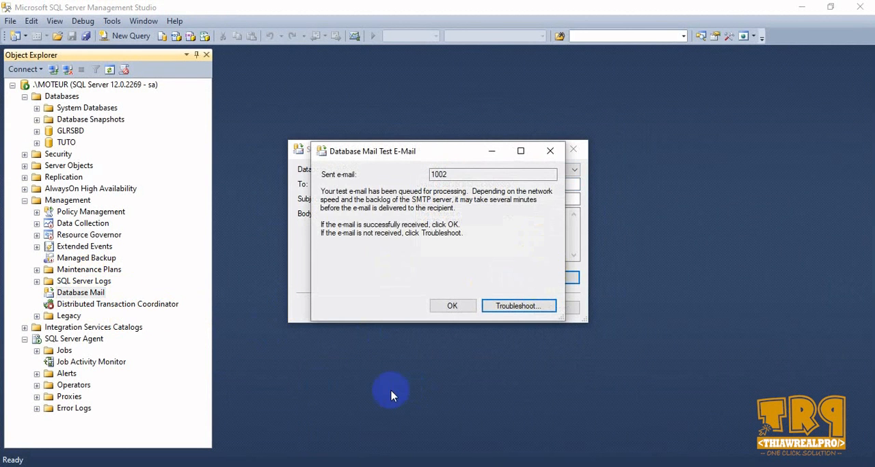
- Switch to the Debian 9 virtual machine in VMware Workstation, minimize its terminal and bring up the Thunderbird window
click(359, 466)
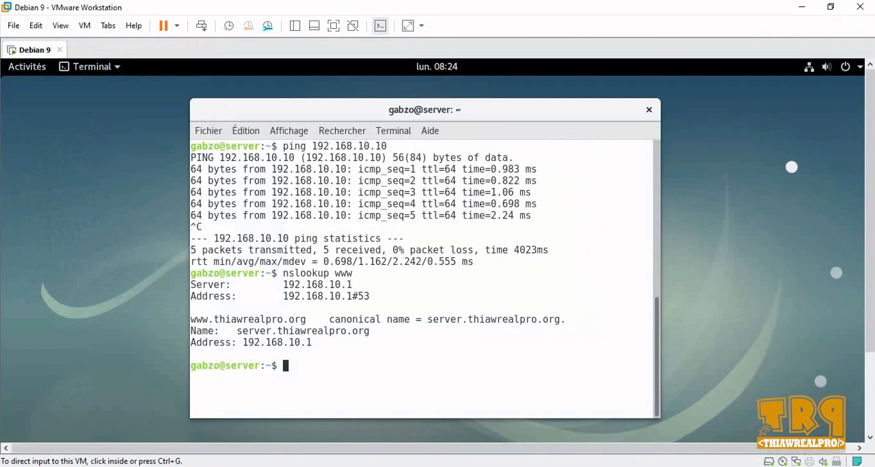
right_click(478, 114)
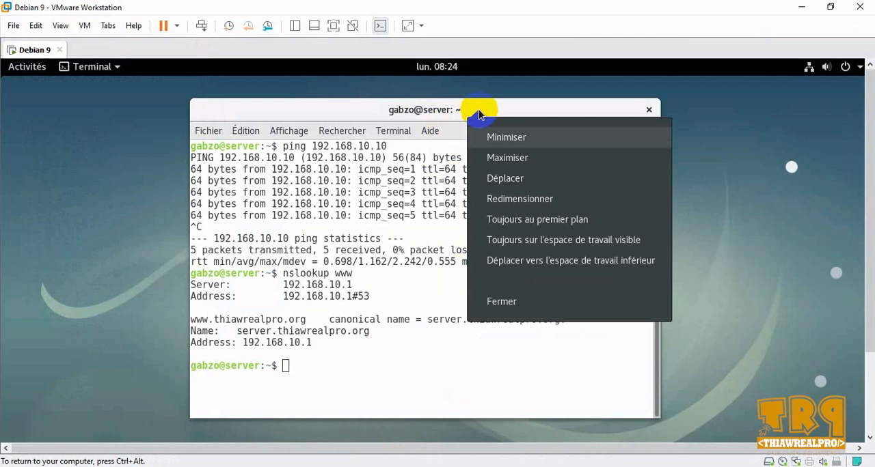
click(510, 138)
click(21, 69)
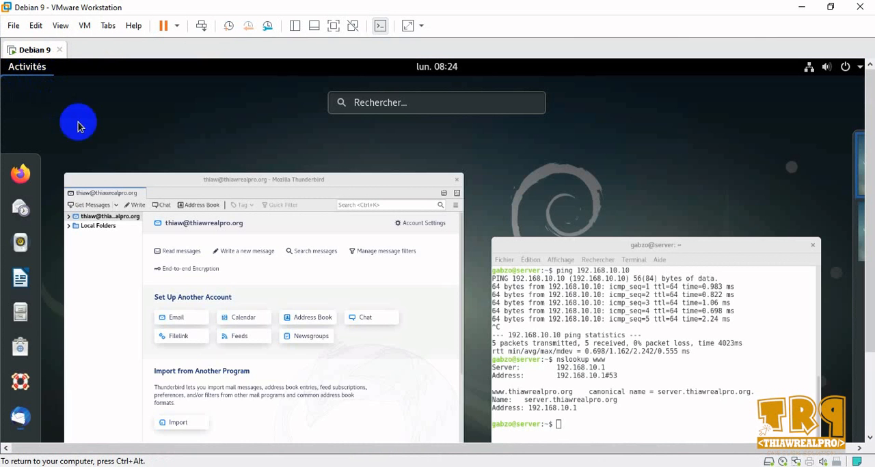
click(267, 191)
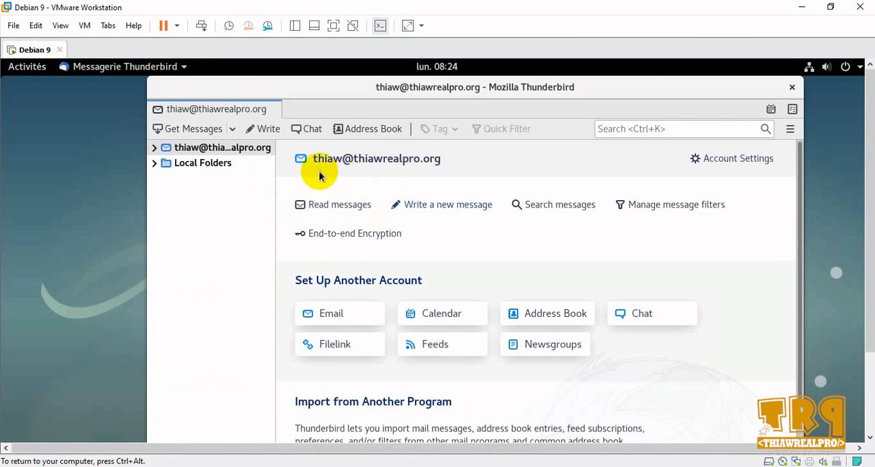
- Get all new messages in Thunderbird and check the account's Inbox for the Database Mail test message
click(154, 149)
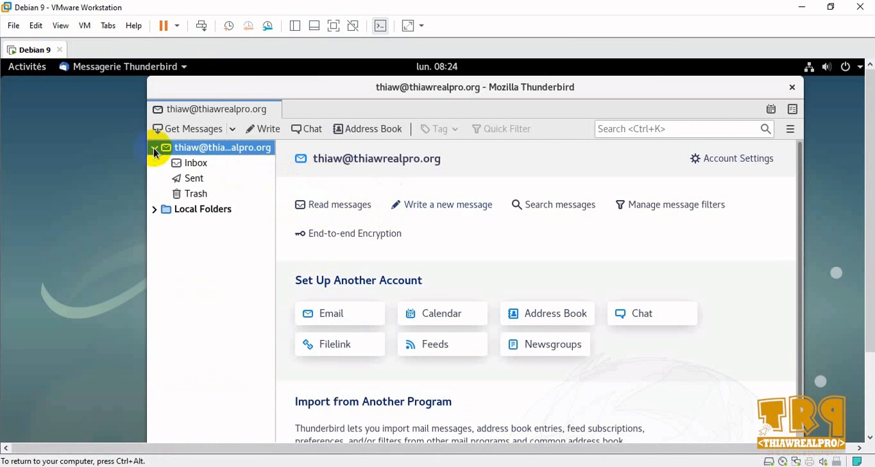
click(232, 130)
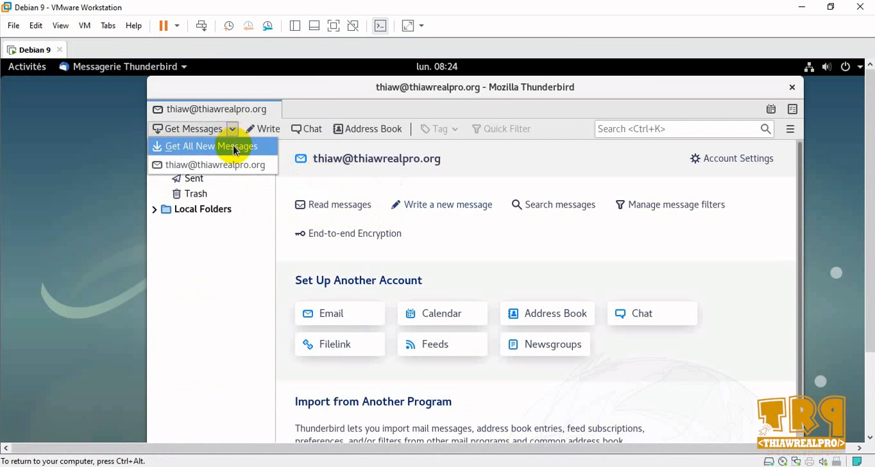
click(233, 147)
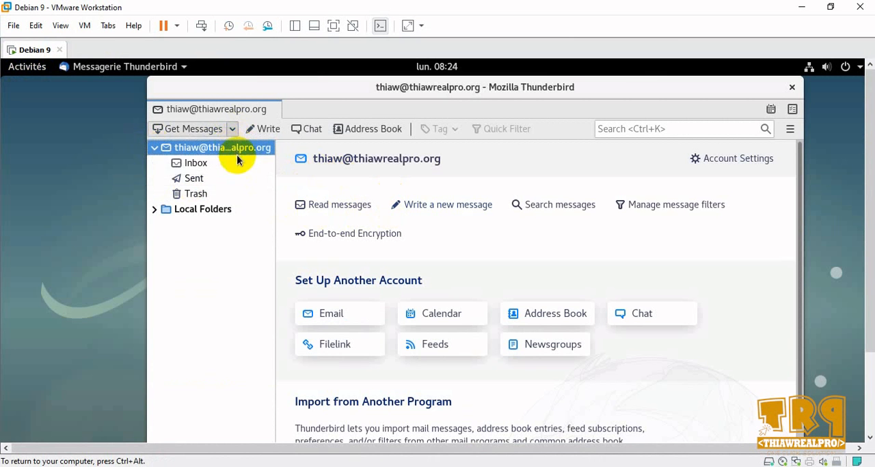
click(196, 164)
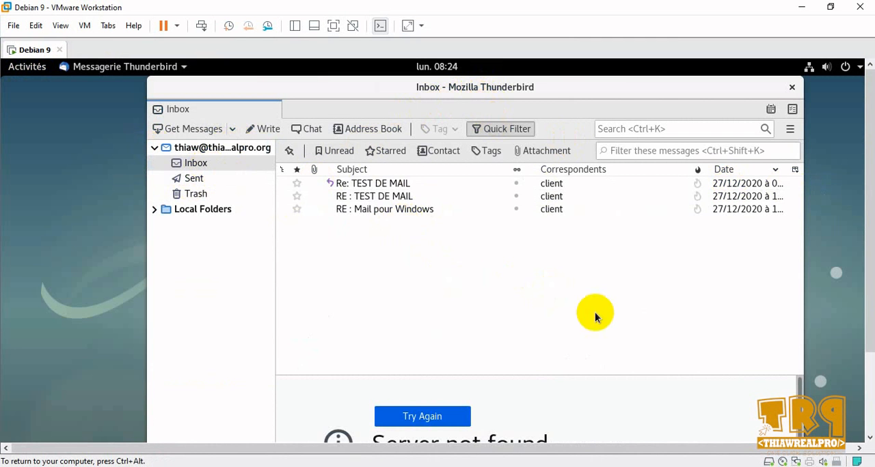
click(384, 187)
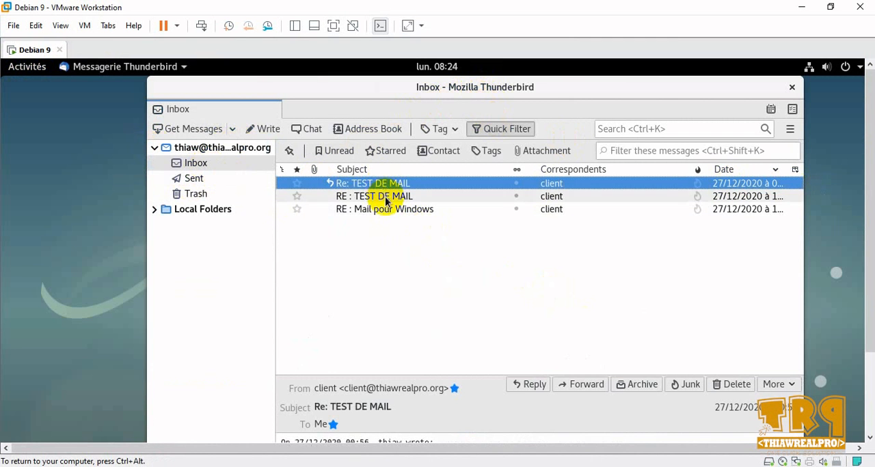
click(195, 165)
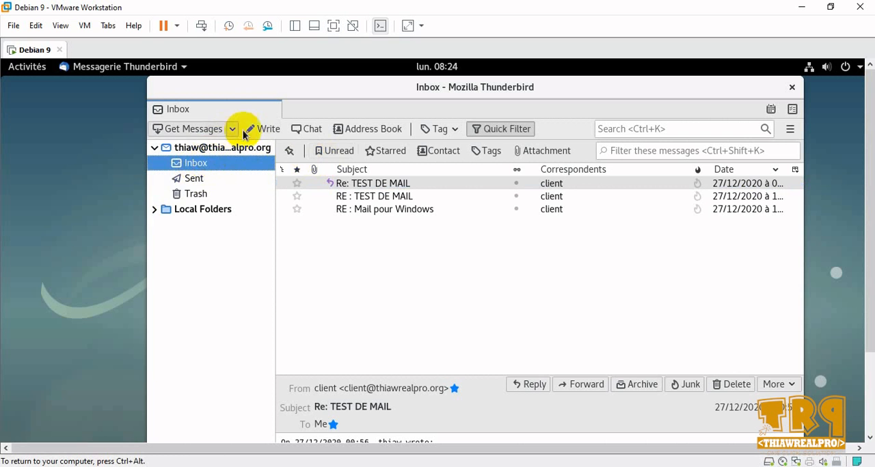
- Return to SQL Server Management Studio and close the test e-mail confirmation and the Send Test E-Mail dialog
click(803, 9)
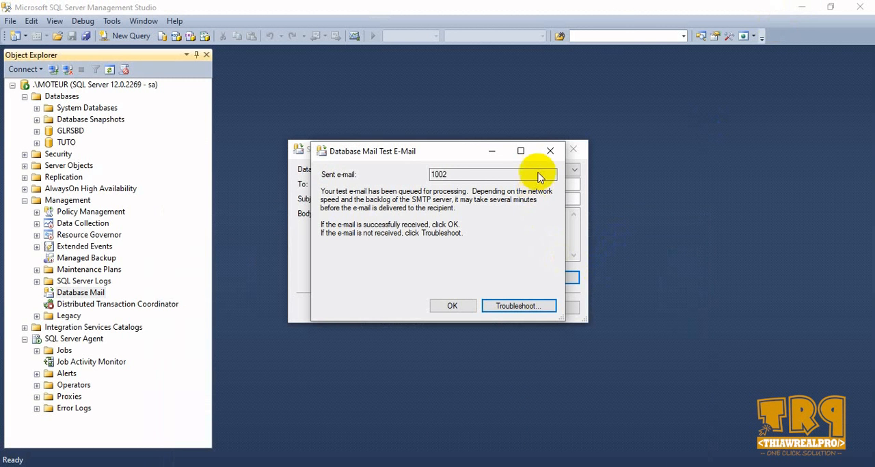
click(551, 151)
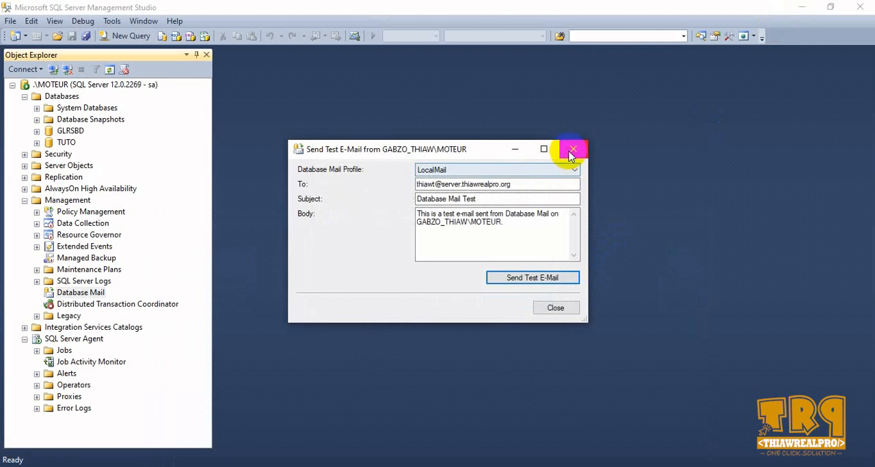
click(571, 153)
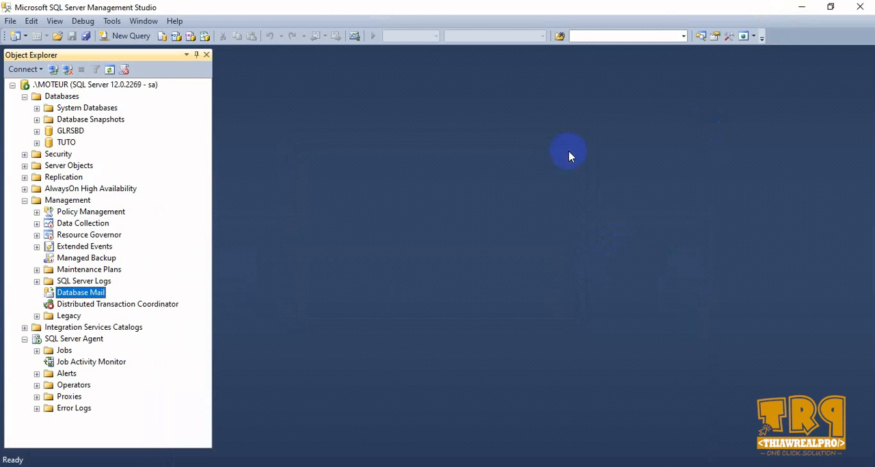
- Open the SQL Server Agent properties and set the Alert System mail profile to LocalMail
click(62, 340)
right_click(69, 340)
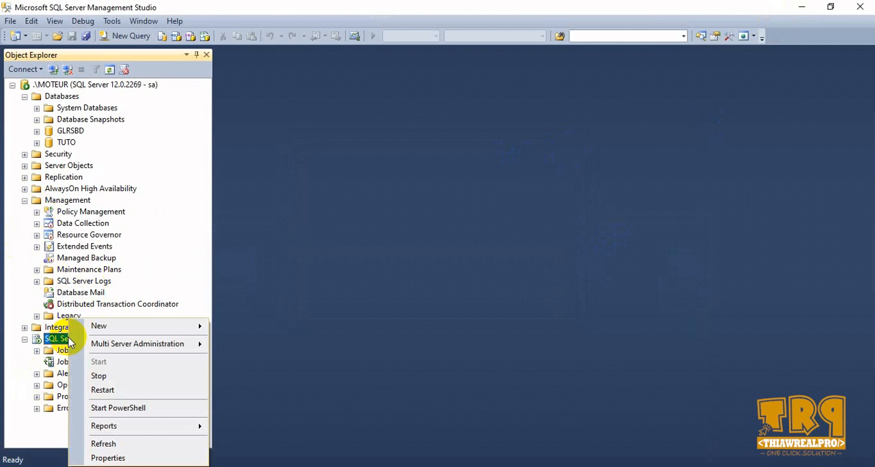
click(112, 455)
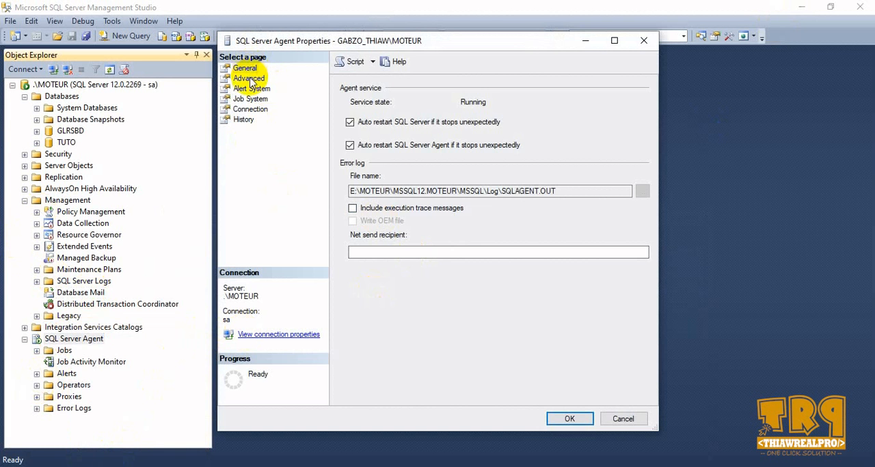
click(249, 79)
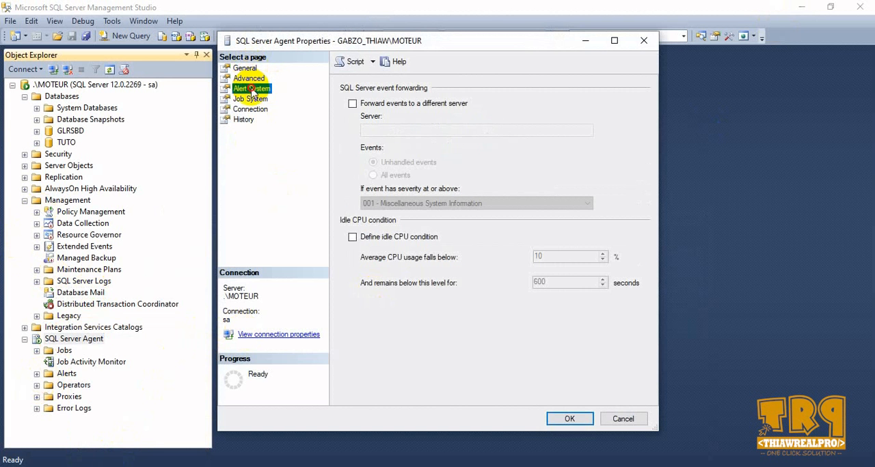
click(251, 88)
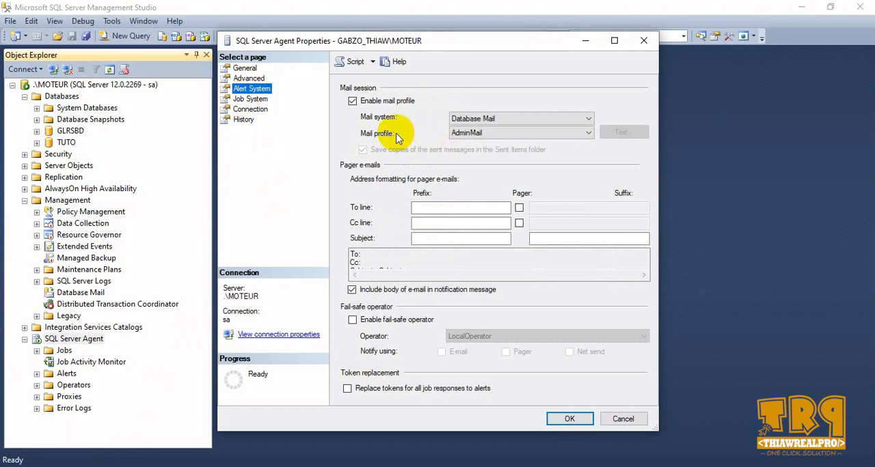
click(500, 135)
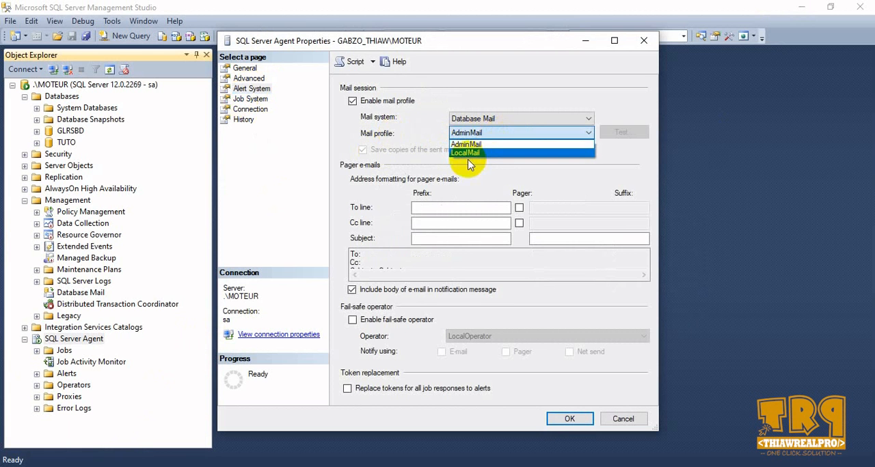
click(469, 154)
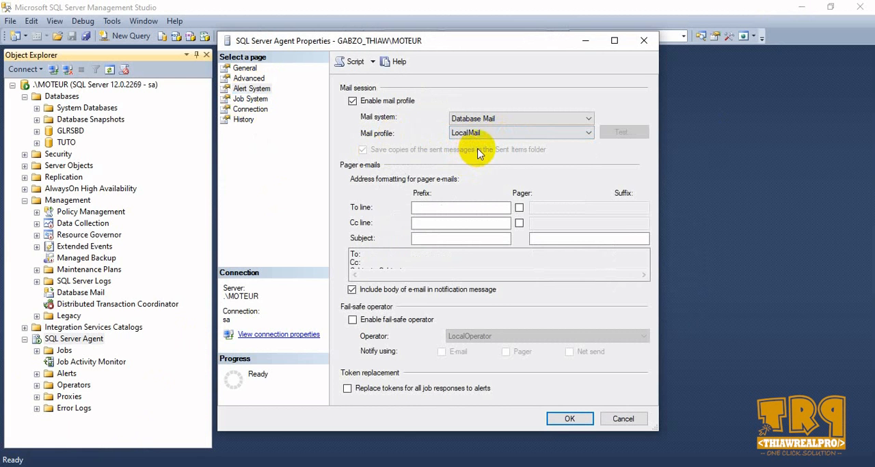
- Review the Job System, Connection, History, Advanced and General pages of the SQL Server Agent properties
click(256, 101)
click(254, 109)
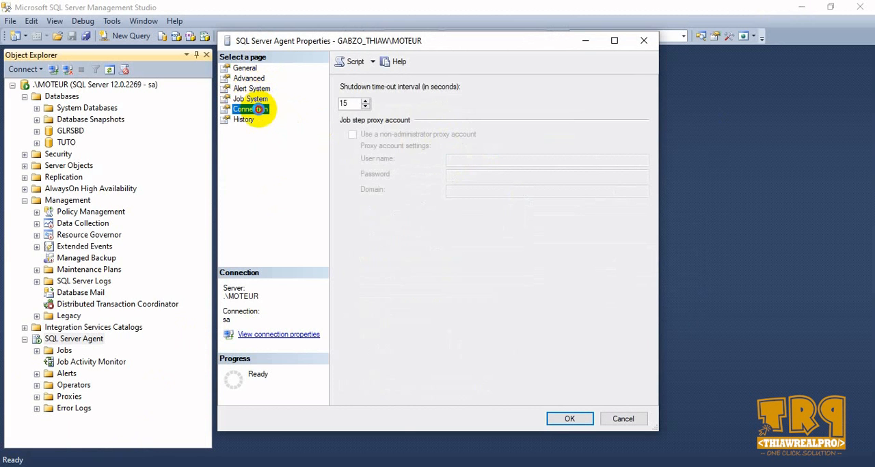
click(246, 120)
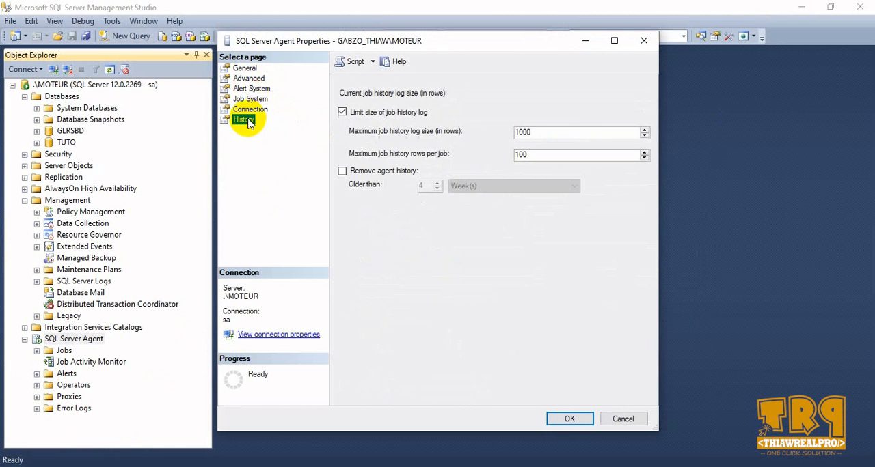
click(247, 78)
click(245, 68)
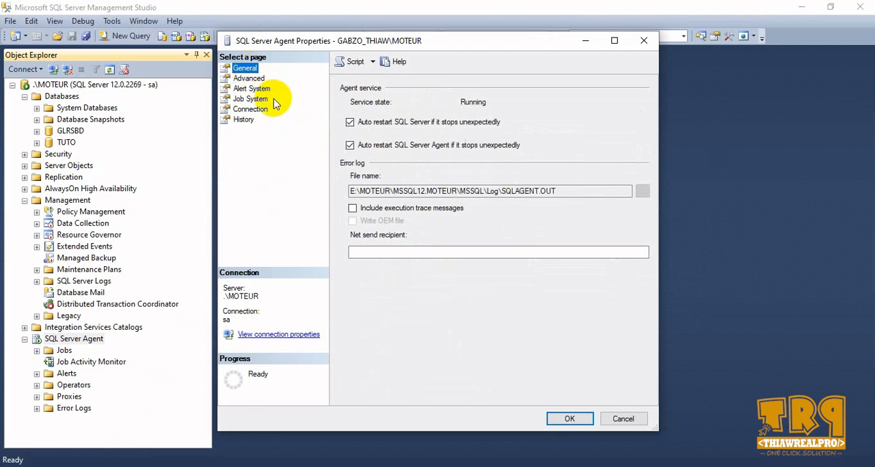
- Apply the SQL Server Agent property changes and close the properties dialog
click(568, 419)
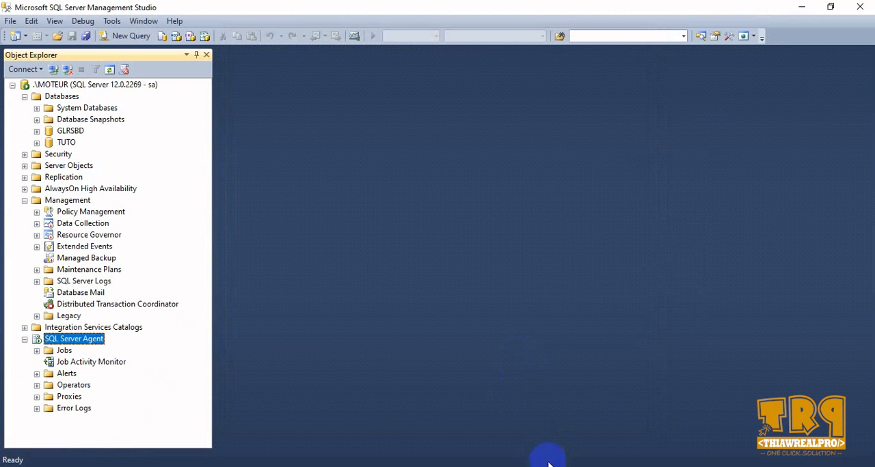
click(549, 466)
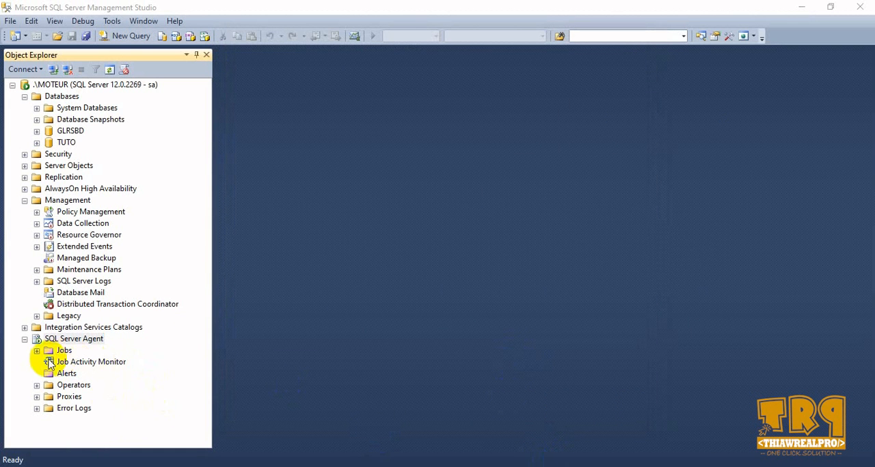
- Send a Database Mail test e-mail with the LocalMail profile to the local mail account's address
click(83, 293)
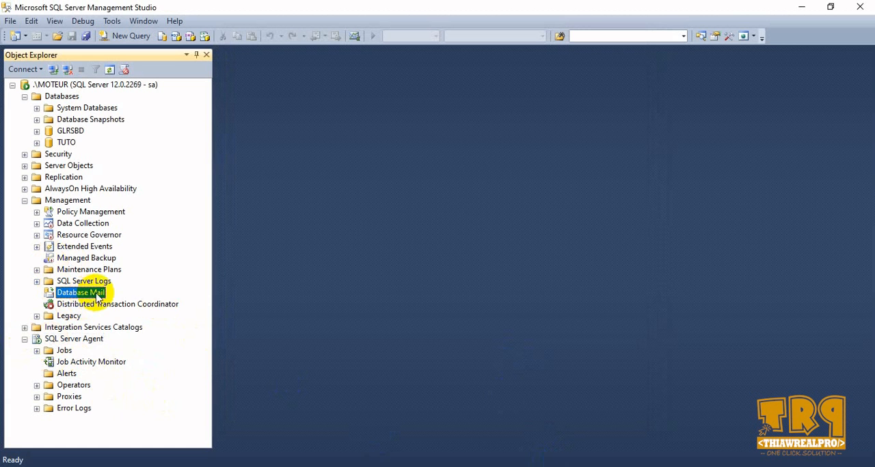
right_click(98, 297)
click(145, 314)
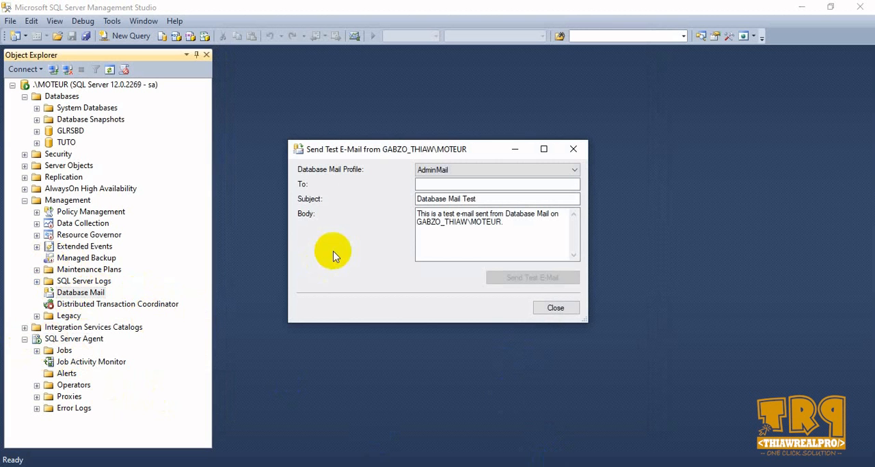
click(421, 171)
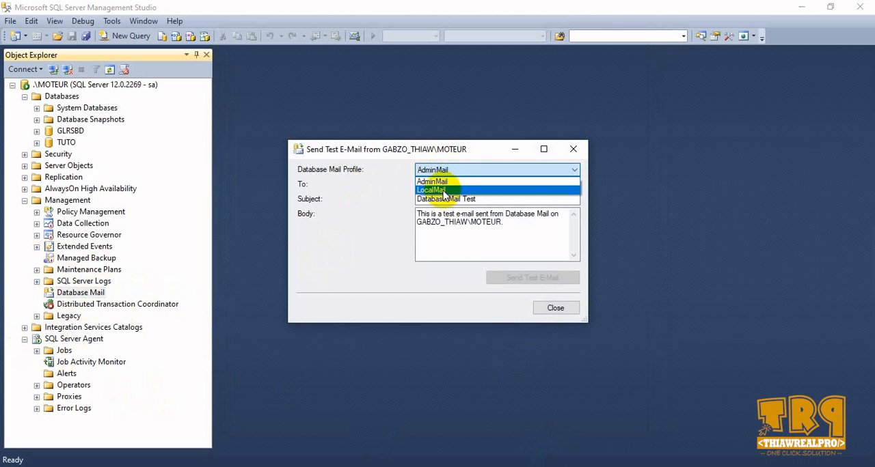
click(431, 190)
click(448, 184)
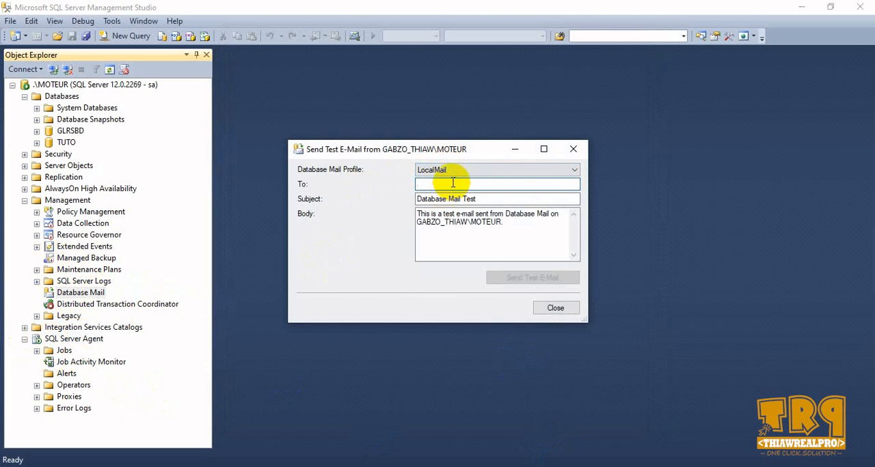
key(ctrl+v)
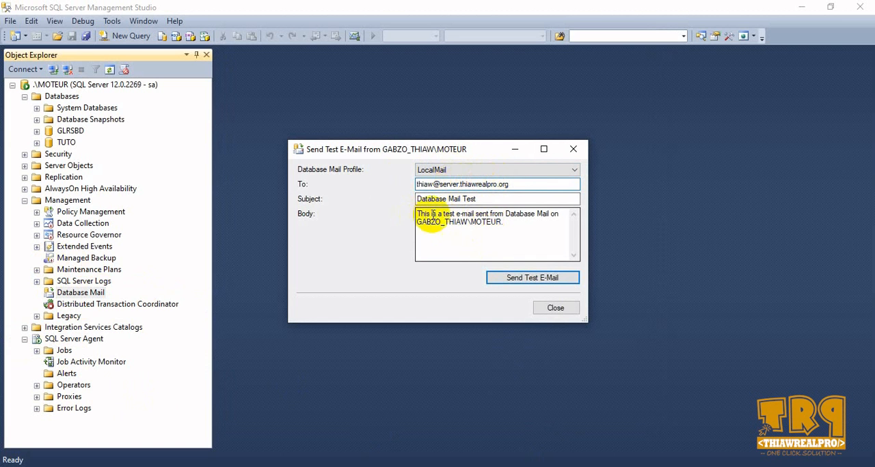
click(530, 280)
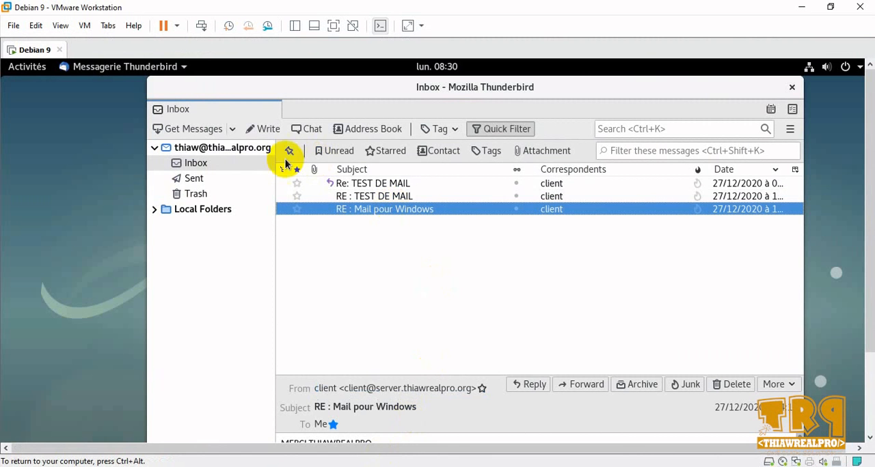
- Switch to Thunderbird on the Debian 9 machine, get all new messages and read the Database Mail Test message
click(217, 130)
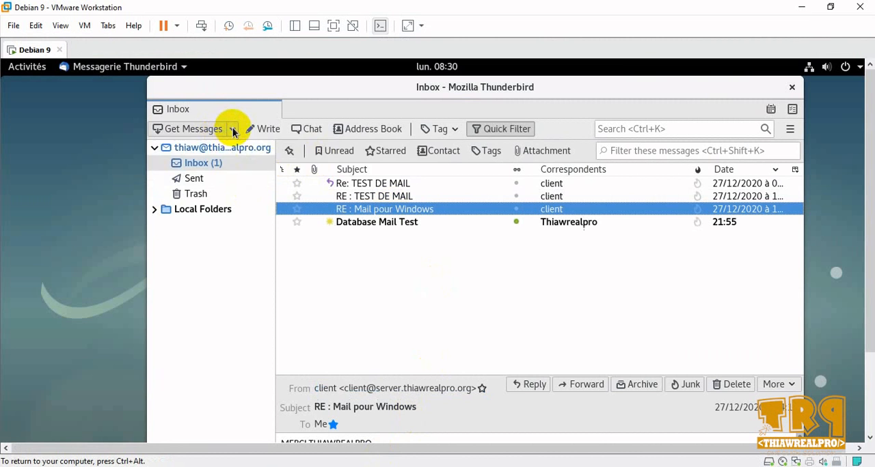
click(233, 129)
click(235, 146)
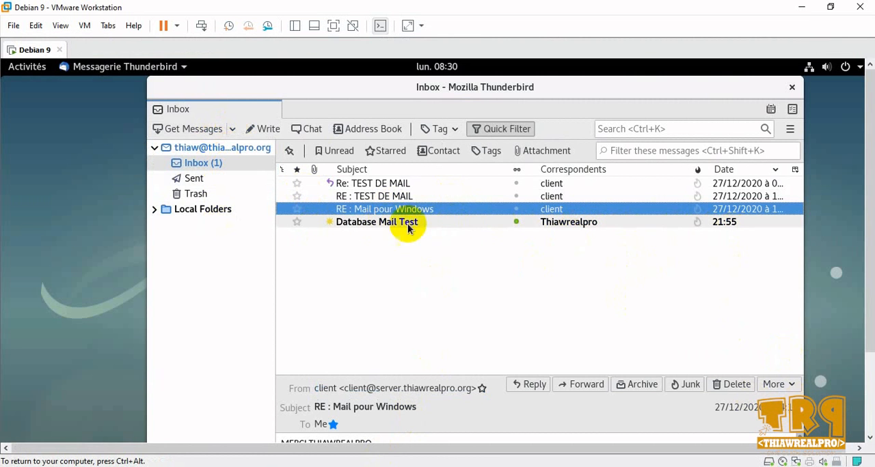
click(375, 222)
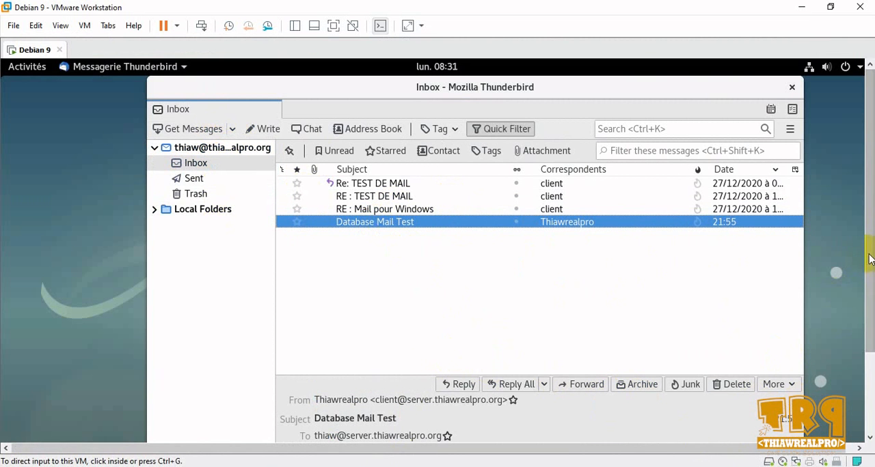
drag(870, 254, 870, 355)
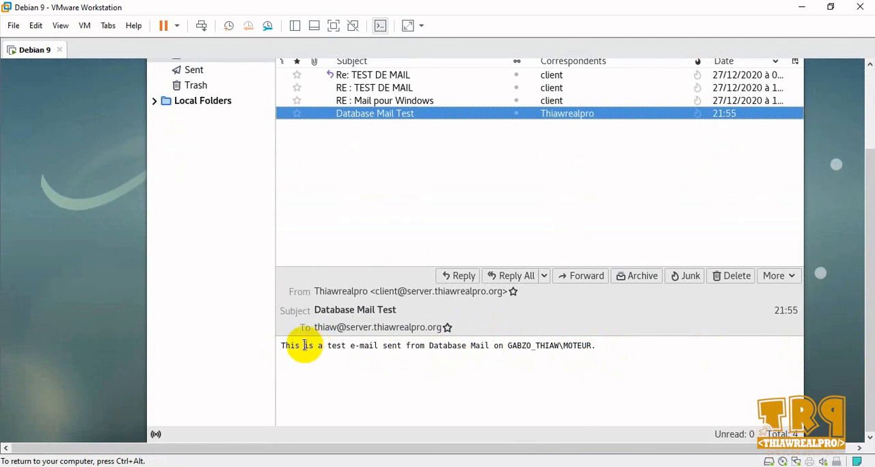
click(344, 332)
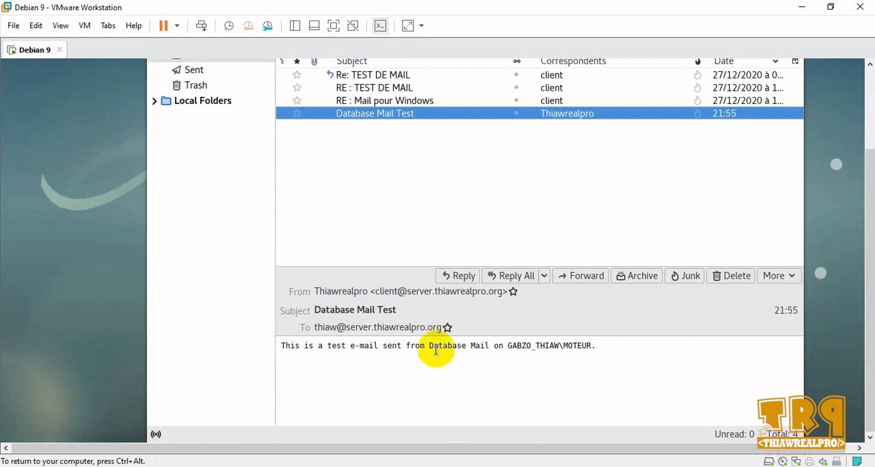
drag(870, 271, 869, 186)
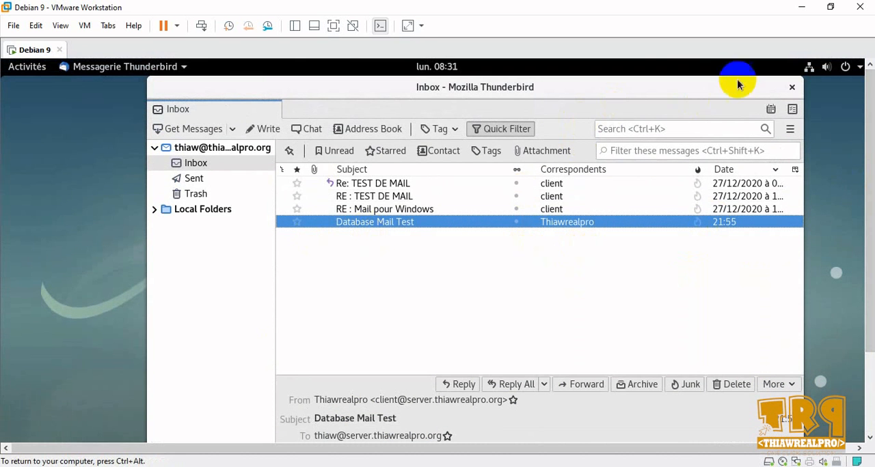
- Return to SQL Server Management Studio and close the Database Mail test e-mail windows
click(801, 8)
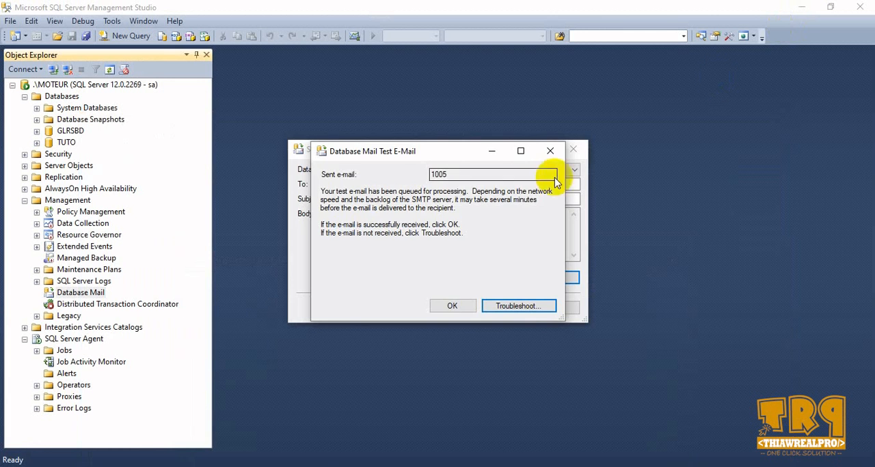
click(459, 305)
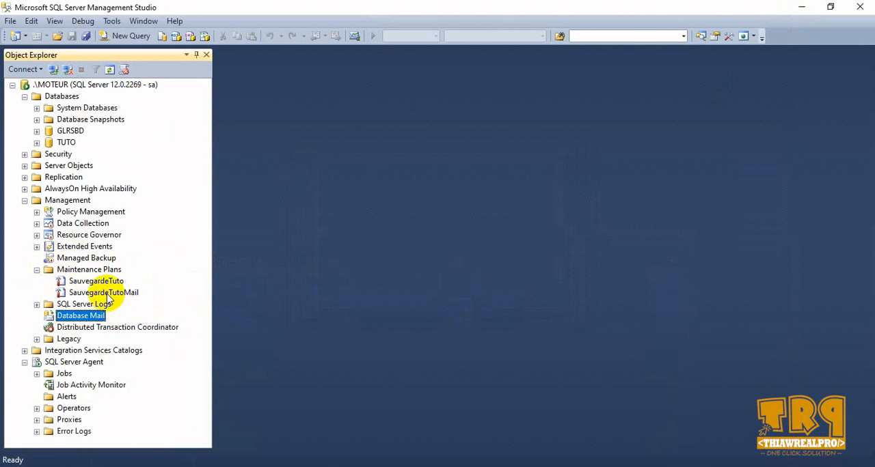
- Start the Maintenance Plan Wizard and name the plan BackupFull with the description "Notifier la tache via notre serveur local"
click(101, 272)
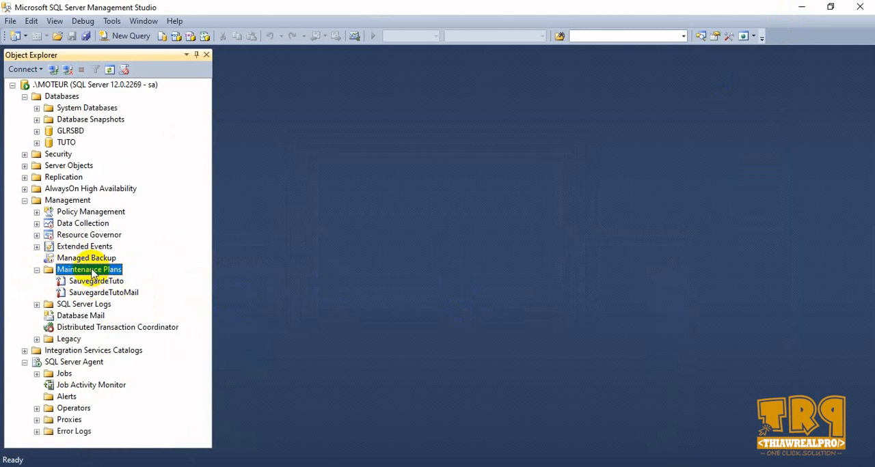
right_click(93, 272)
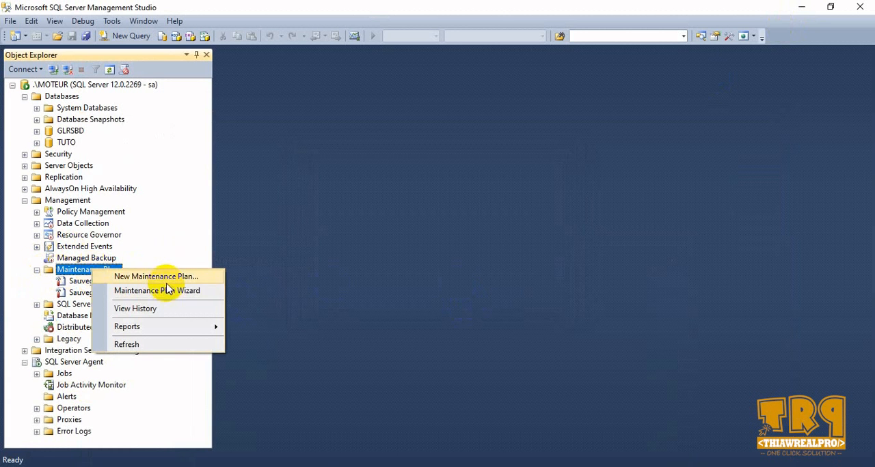
click(169, 291)
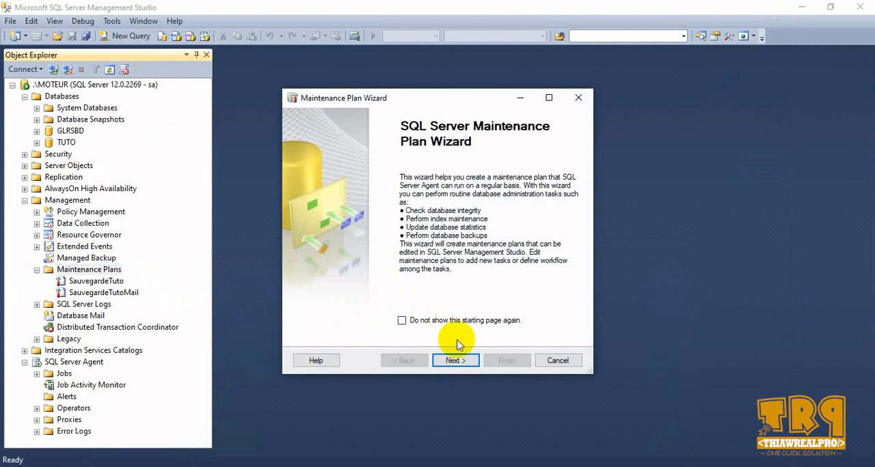
click(455, 360)
click(436, 176)
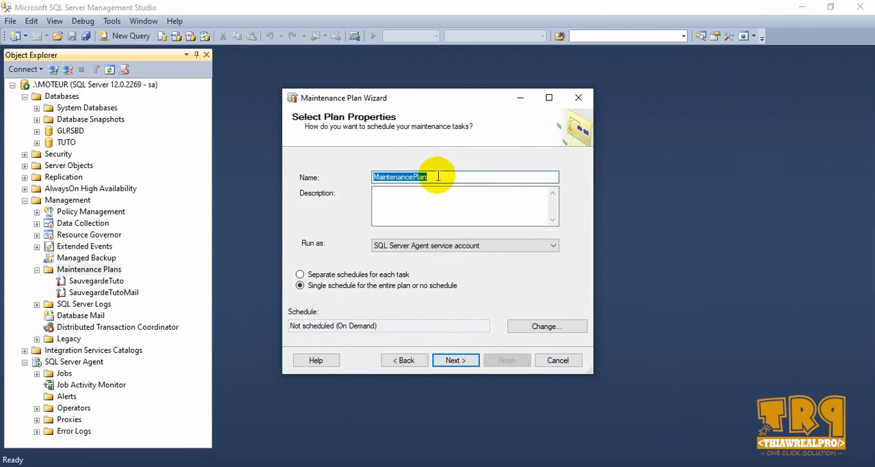
text(BackupFull)
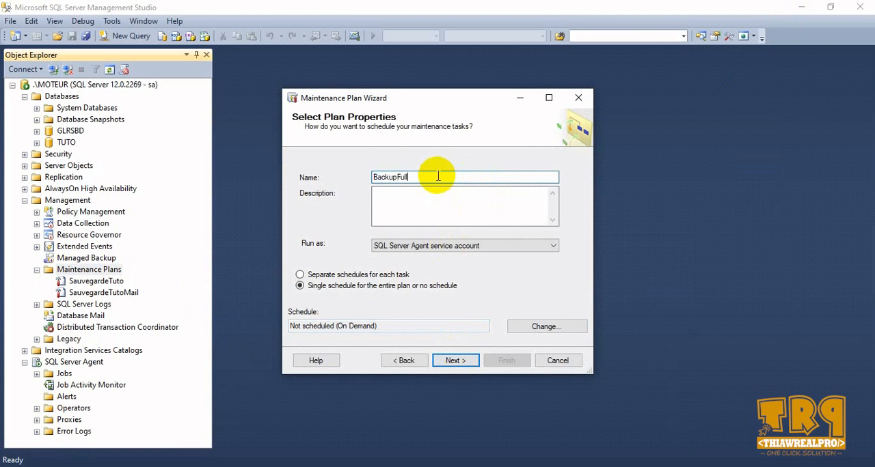
click(429, 202)
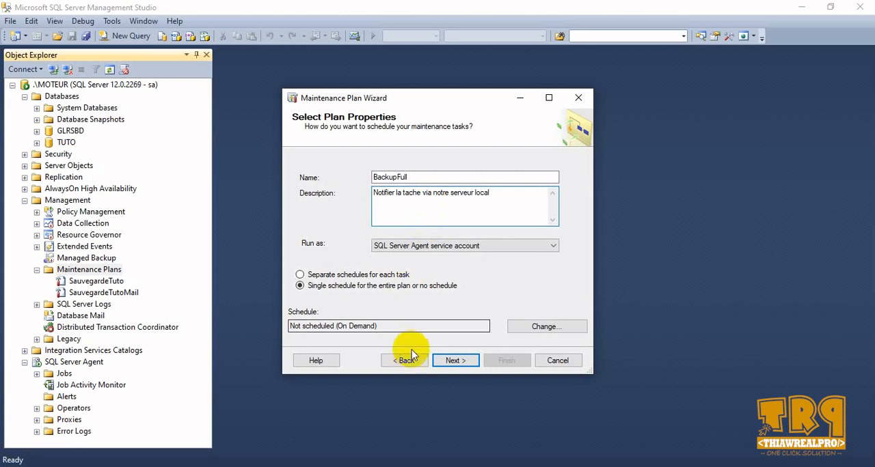
- Schedule the BackupFull plan to recur daily, occurring every 12 hours
click(535, 327)
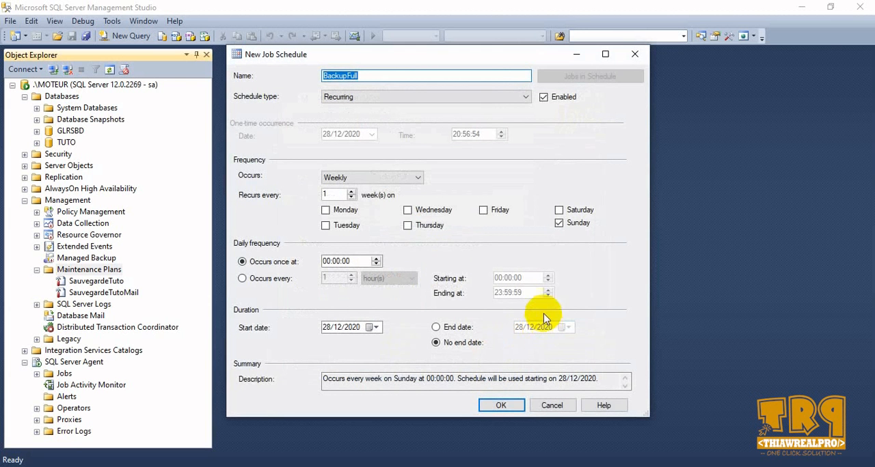
click(380, 176)
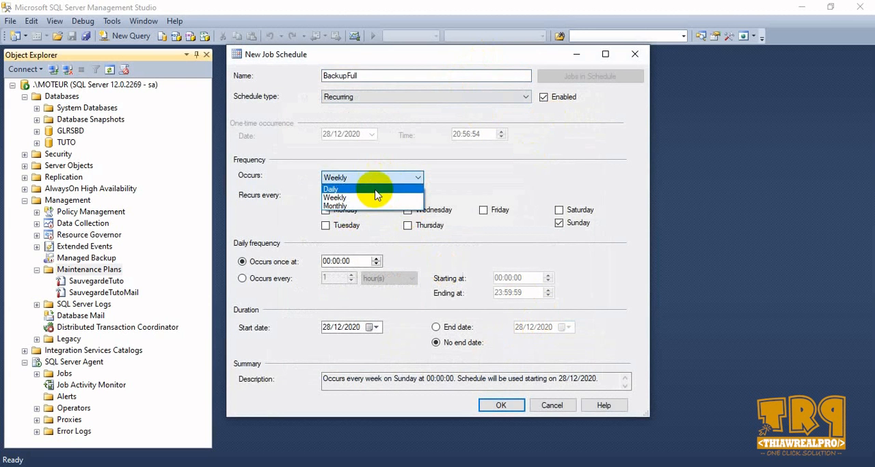
click(372, 190)
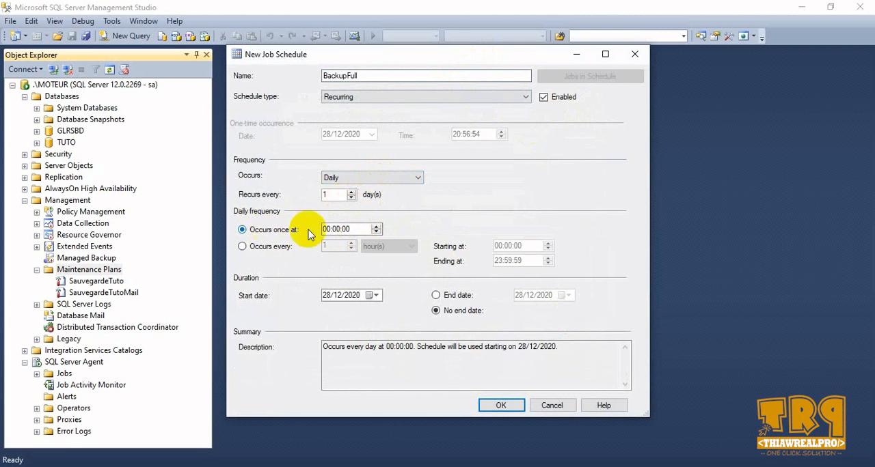
click(247, 246)
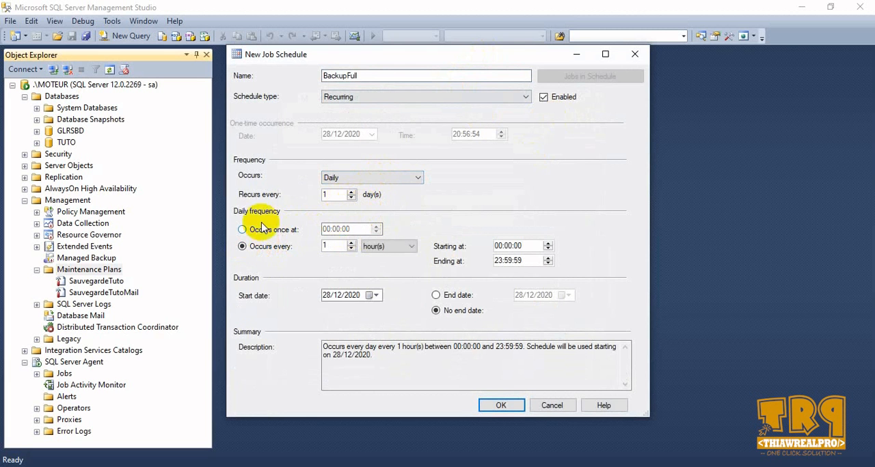
double_click(329, 246)
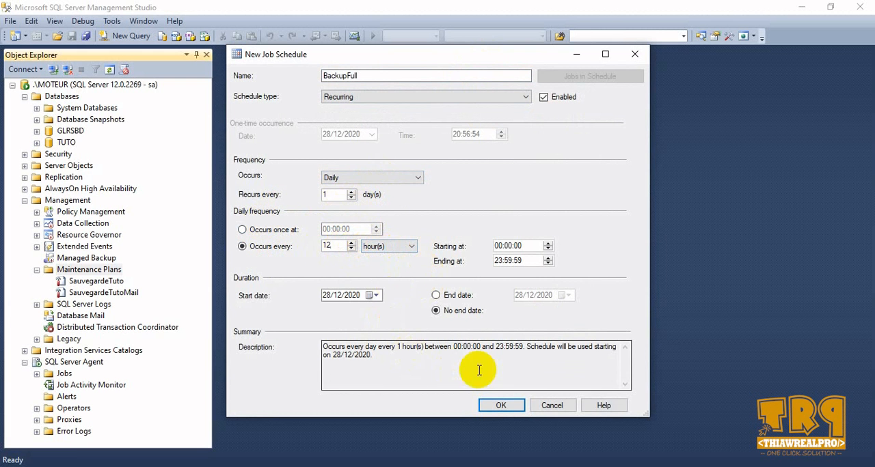
click(500, 405)
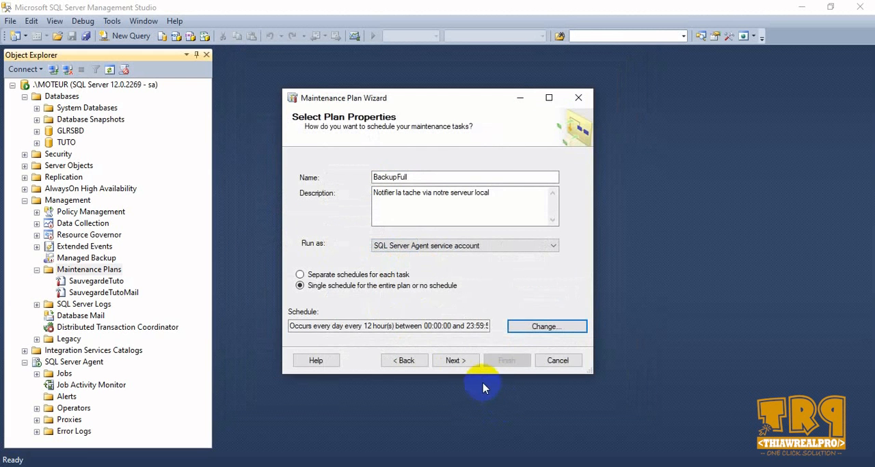
- Choose Back Up Database (Full) as the plan's maintenance task and proceed past the task order to its configuration
click(456, 360)
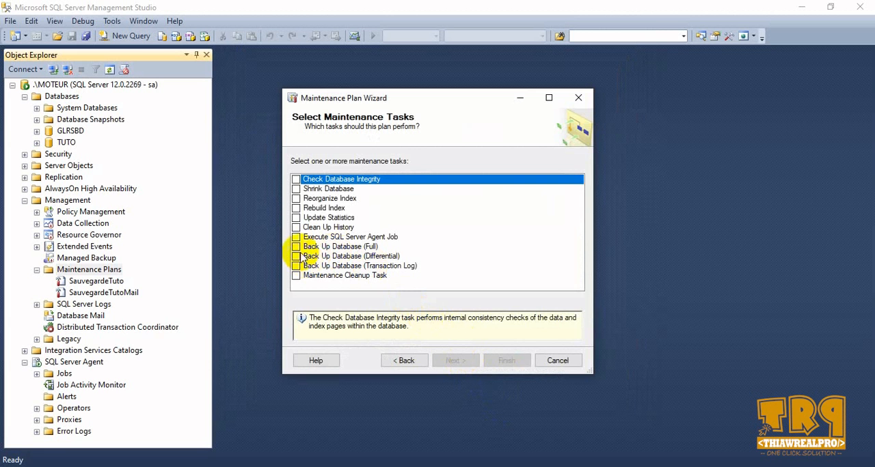
click(296, 246)
click(456, 361)
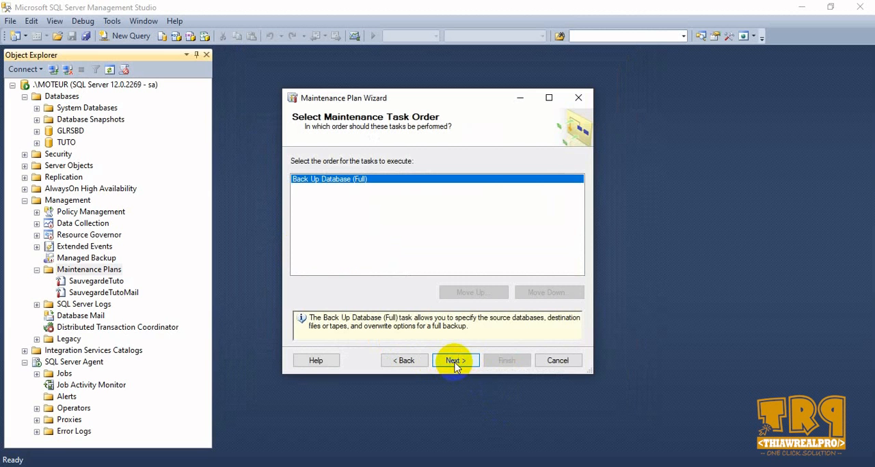
click(453, 361)
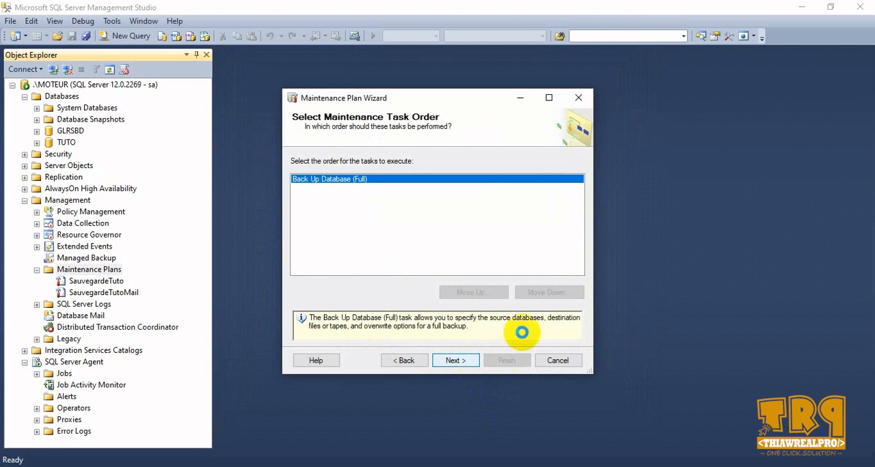
click(457, 352)
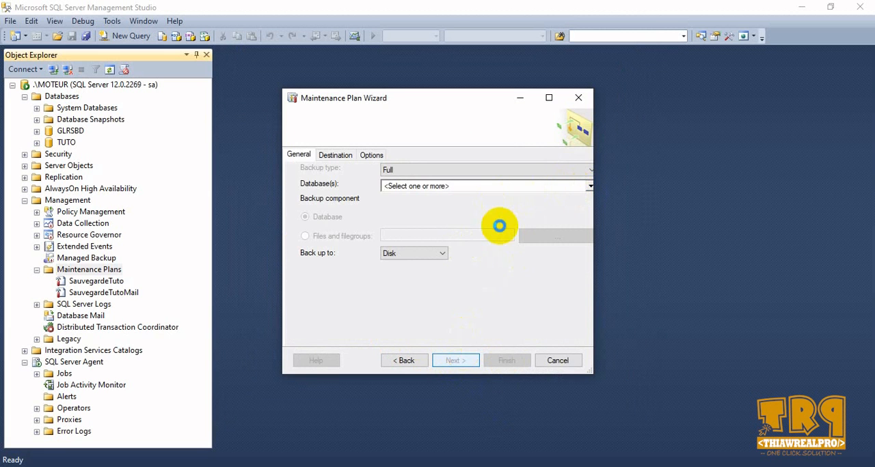
- Select the TUTO database as the source of the full backup task
click(604, 189)
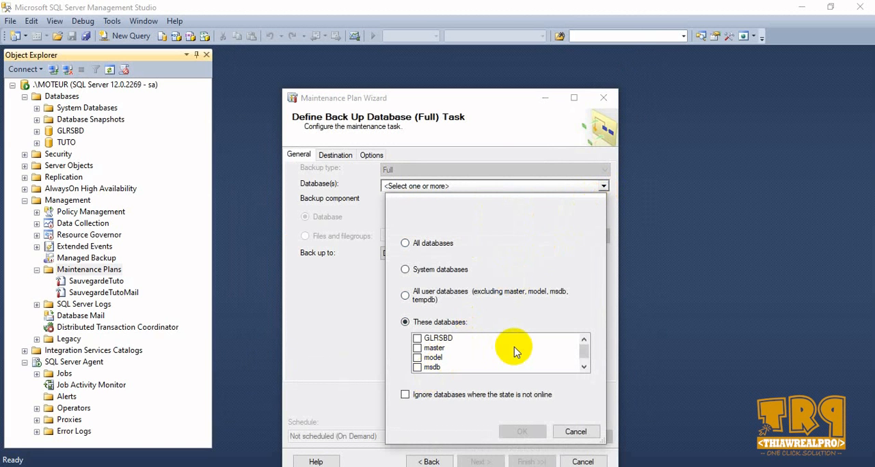
scroll(513, 348, down, 1)
click(417, 367)
click(418, 368)
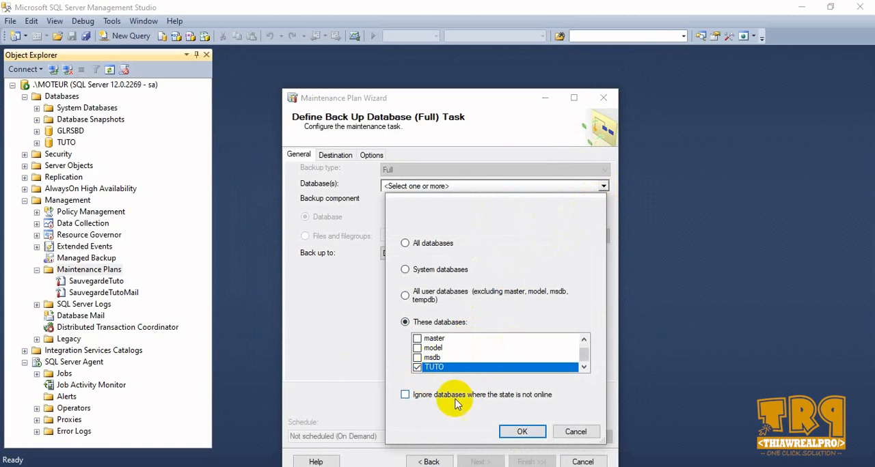
click(516, 431)
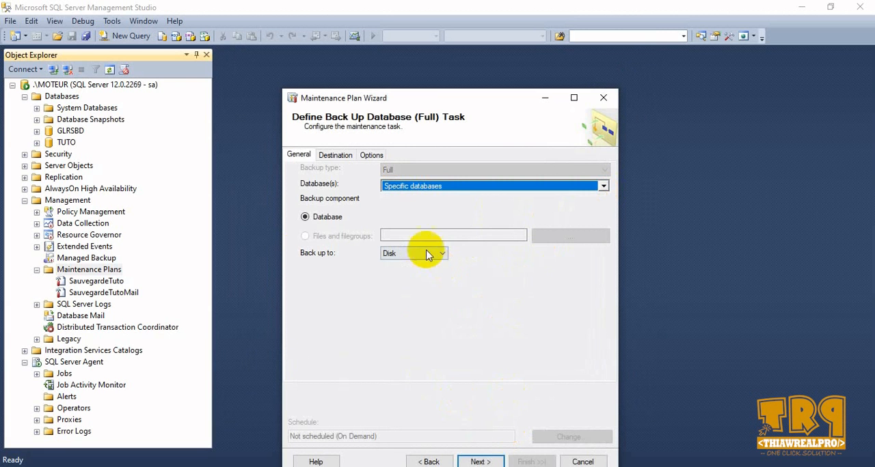
- Set the backup destination folder to E:\BACKUP, with a sub-directory created for each database
click(327, 156)
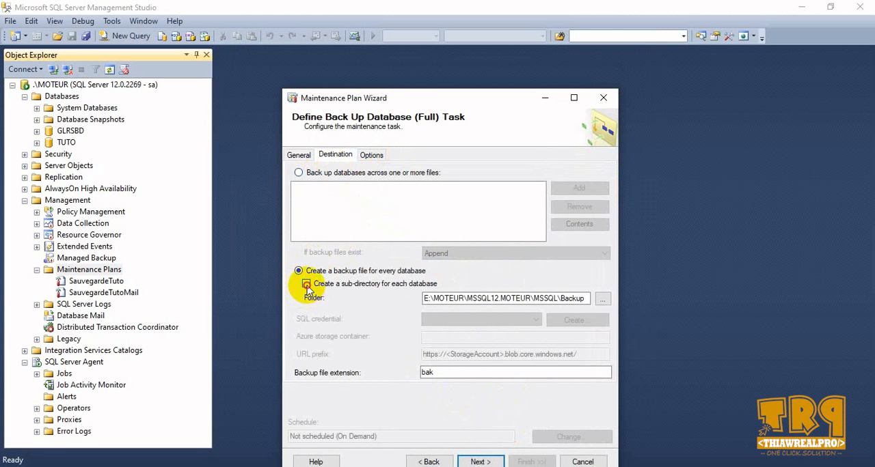
click(306, 284)
click(604, 299)
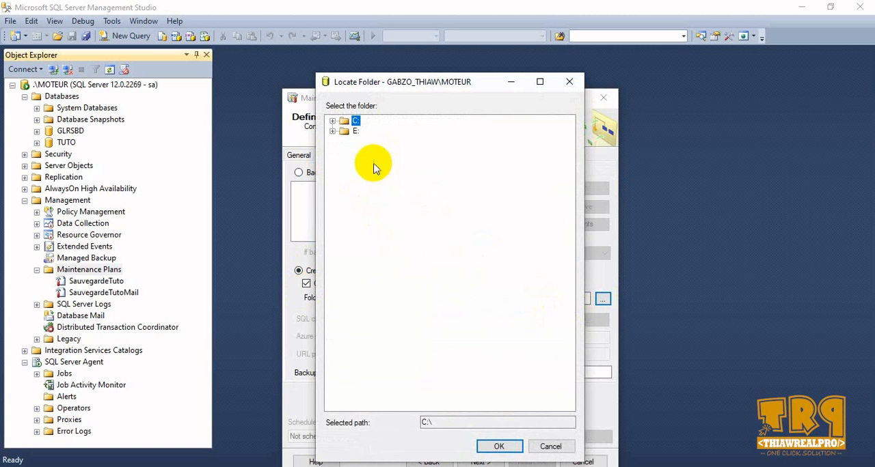
click(333, 130)
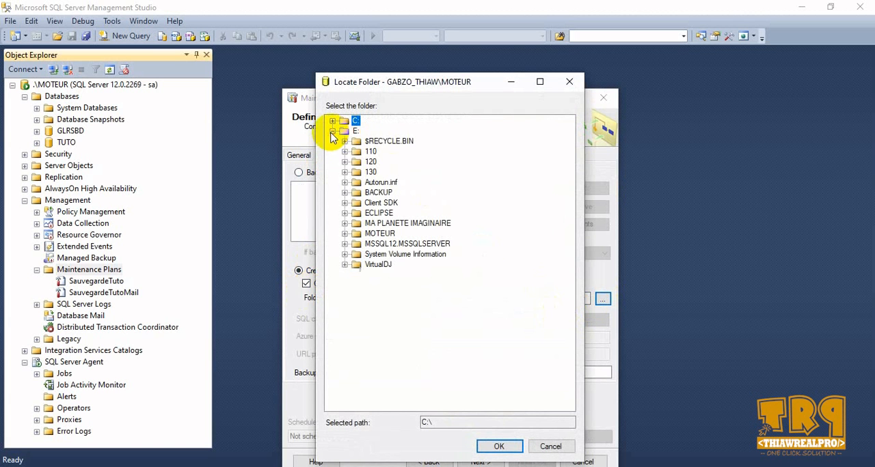
click(360, 193)
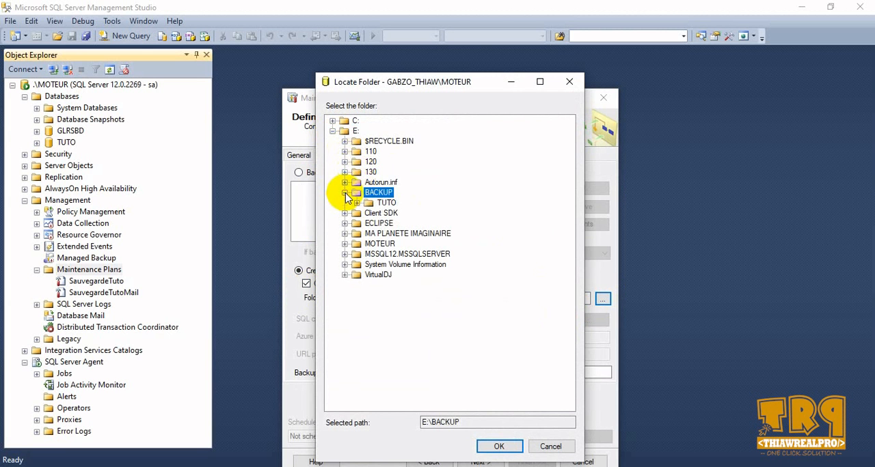
click(499, 447)
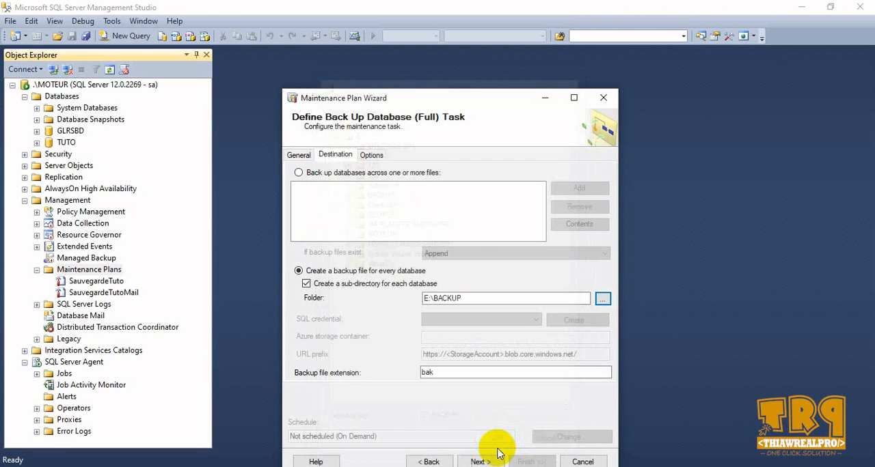
- Set the backup set to expire after 3 days and proceed to the report options
click(371, 156)
click(298, 190)
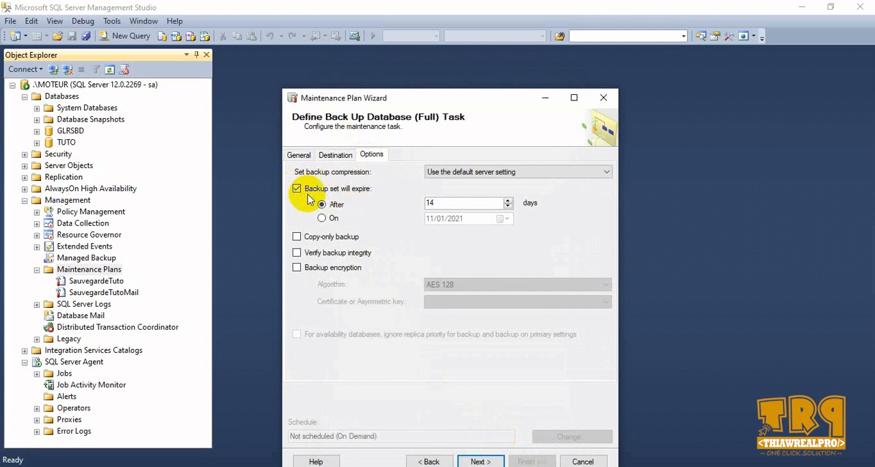
drag(443, 203, 416, 203)
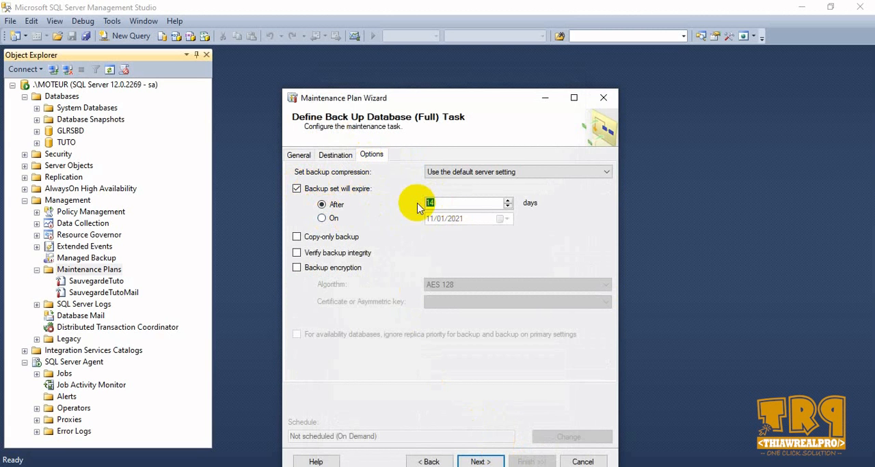
text(3)
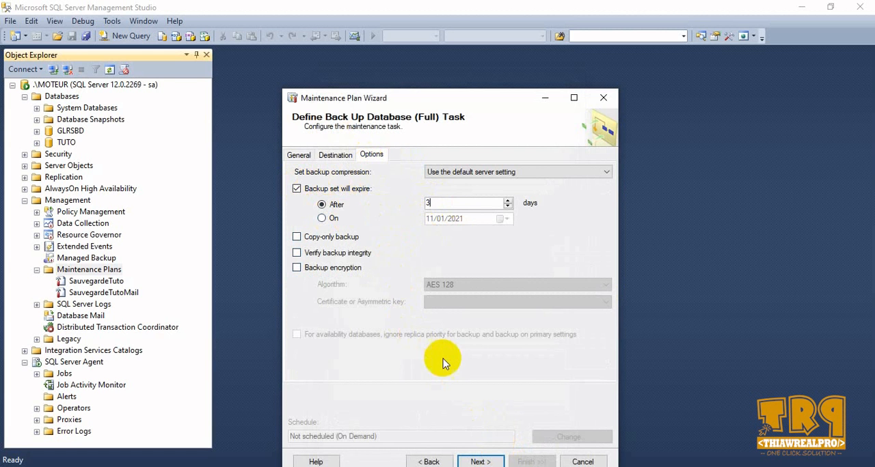
click(480, 462)
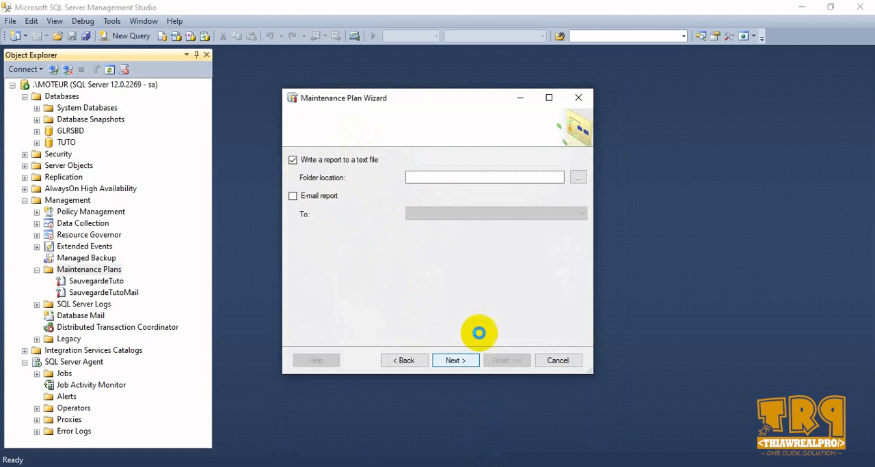
- Enable the e-mail report to LocalOperator and finish creating the BackupFull maintenance plan
click(292, 196)
click(546, 216)
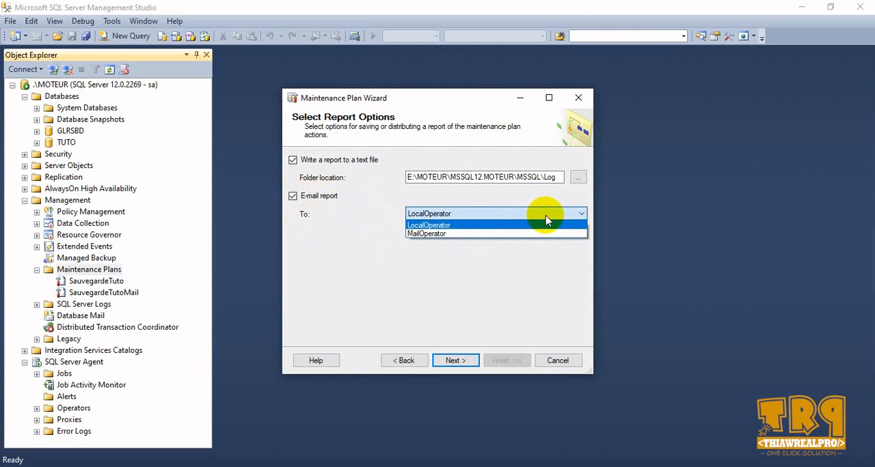
click(545, 217)
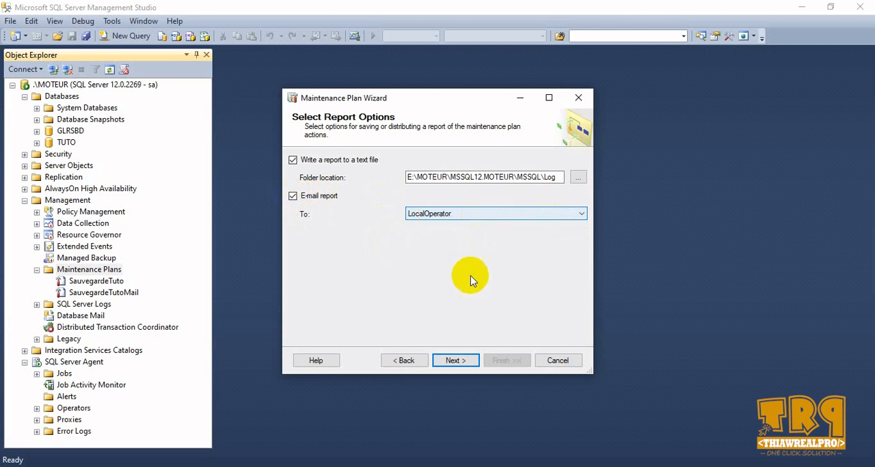
click(452, 363)
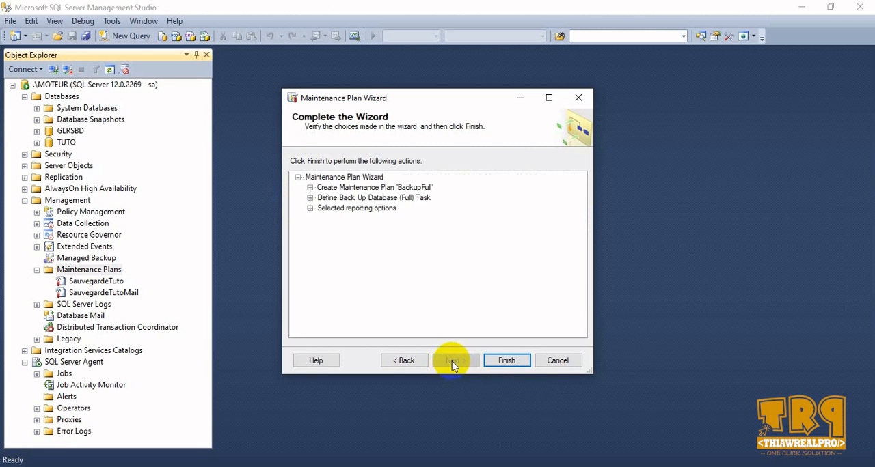
click(504, 362)
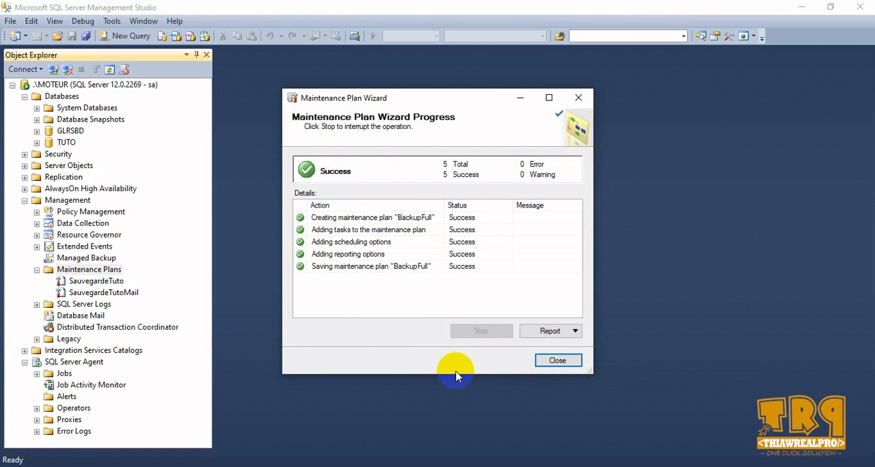
click(556, 362)
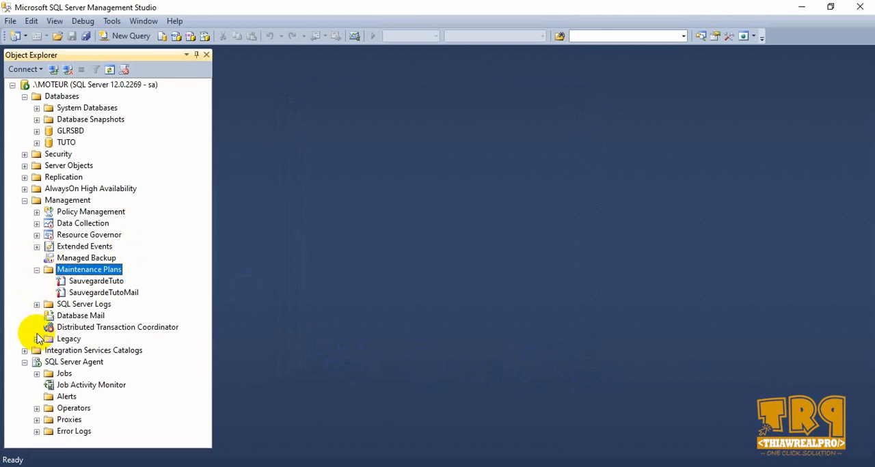
- Refresh the Maintenance Plans folder to check for the BackupFull plan, and collapse it
right_click(88, 270)
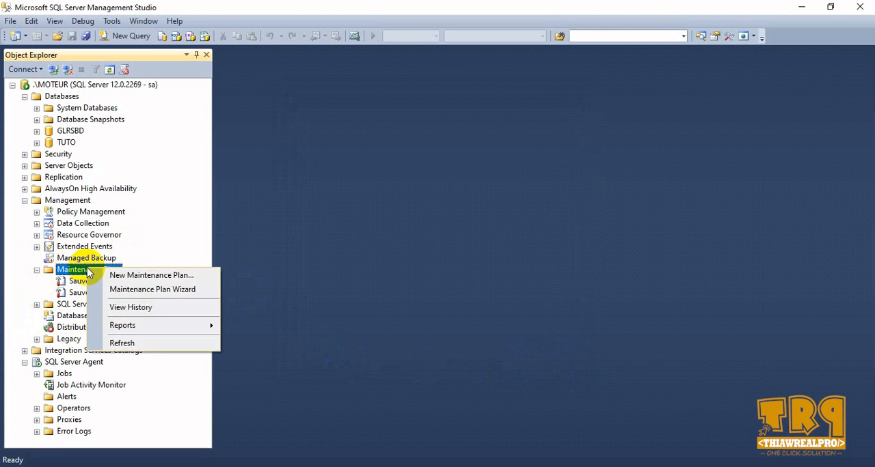
click(123, 343)
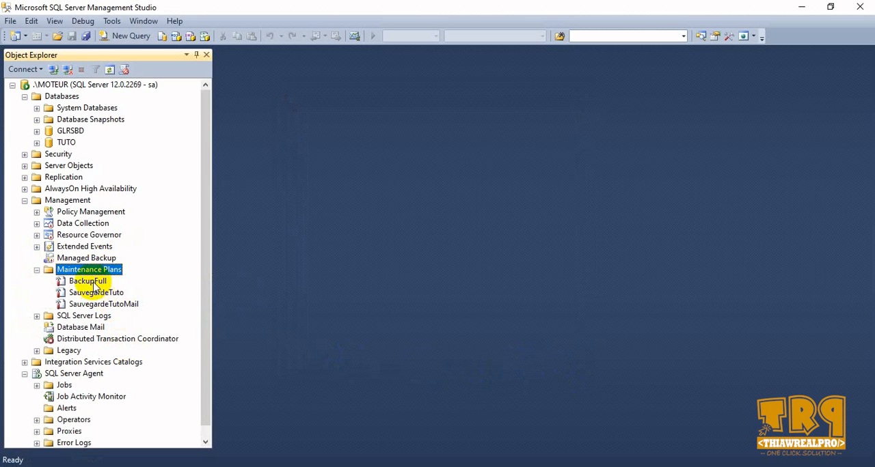
click(37, 269)
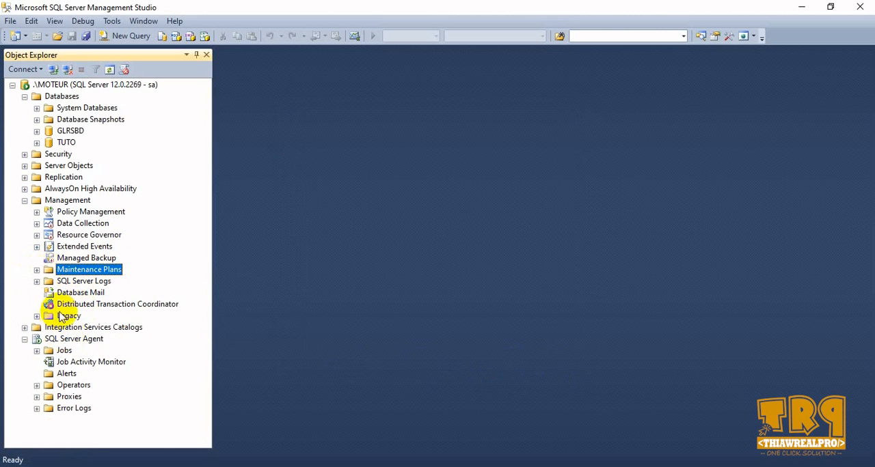
- Configure the BackupFull.Subplan_1 job's notifications to e-mail LocalOperator when the job completes
click(37, 351)
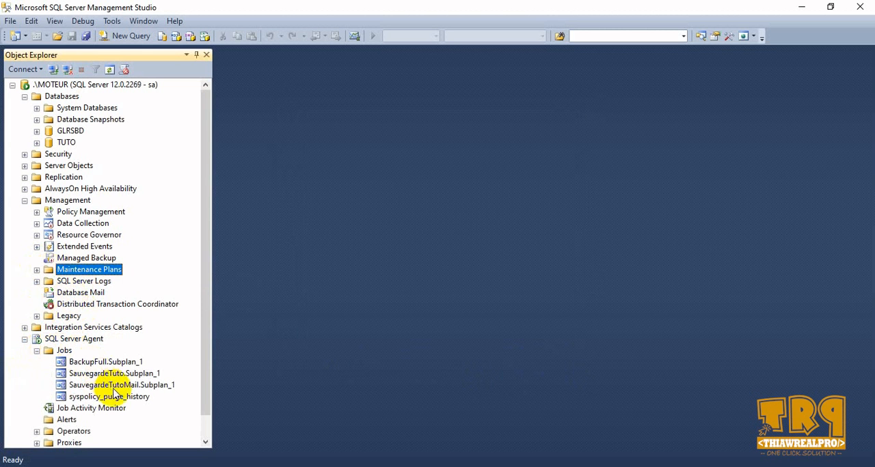
click(109, 365)
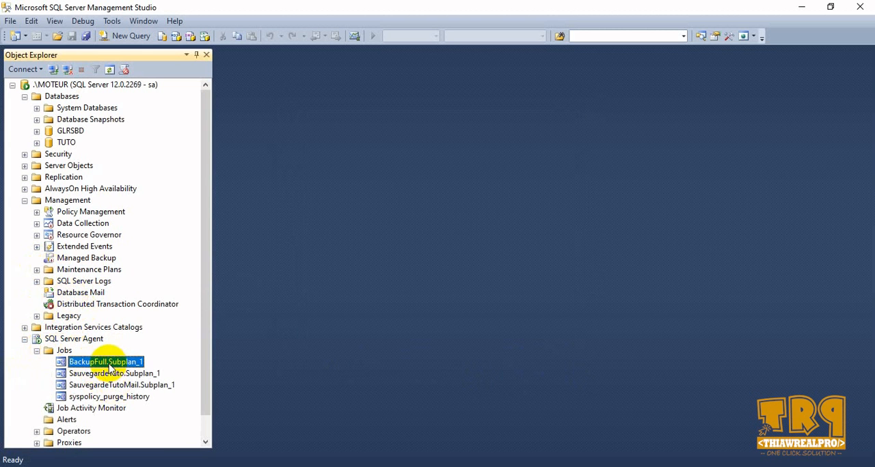
right_click(97, 367)
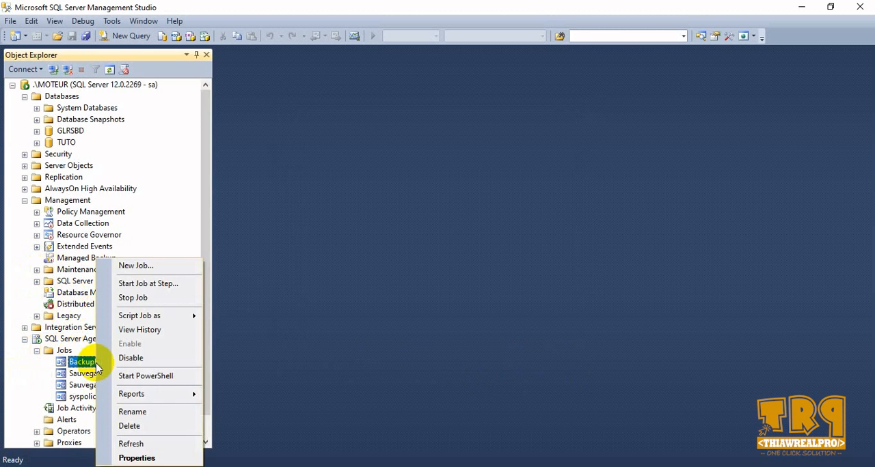
click(134, 457)
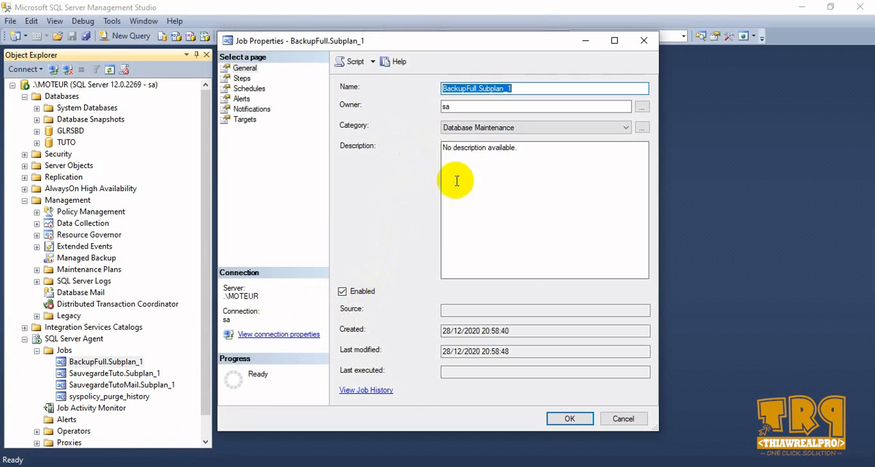
click(253, 111)
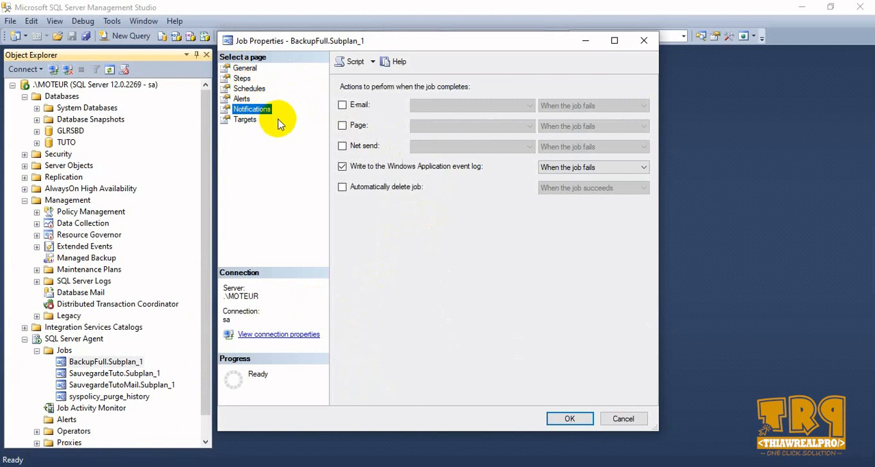
click(342, 106)
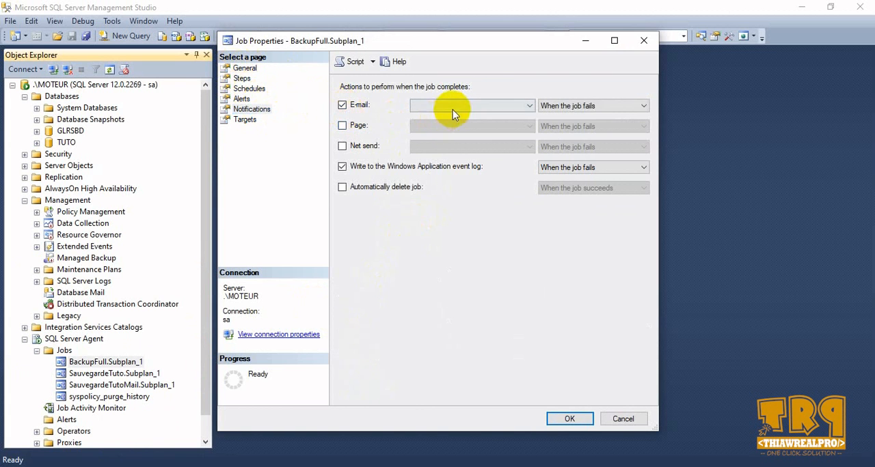
click(451, 106)
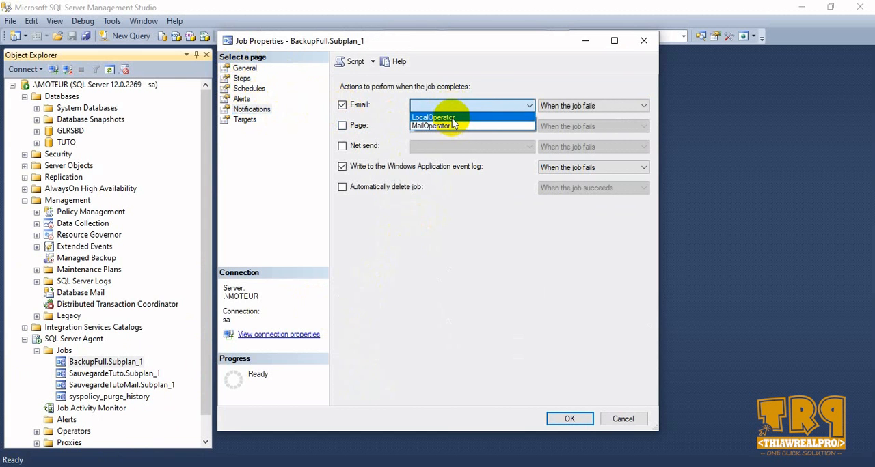
click(452, 118)
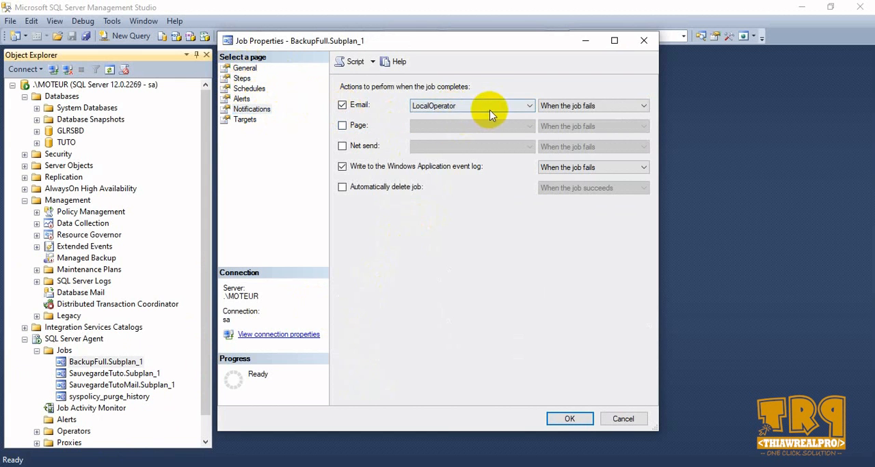
click(607, 111)
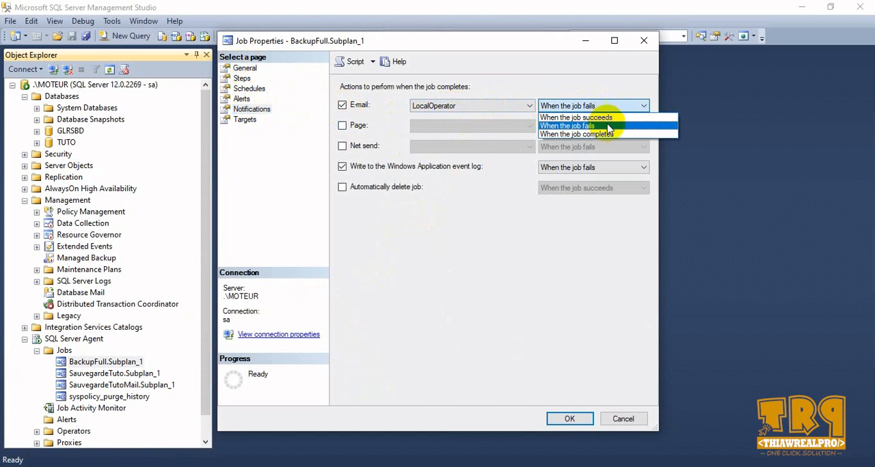
click(607, 134)
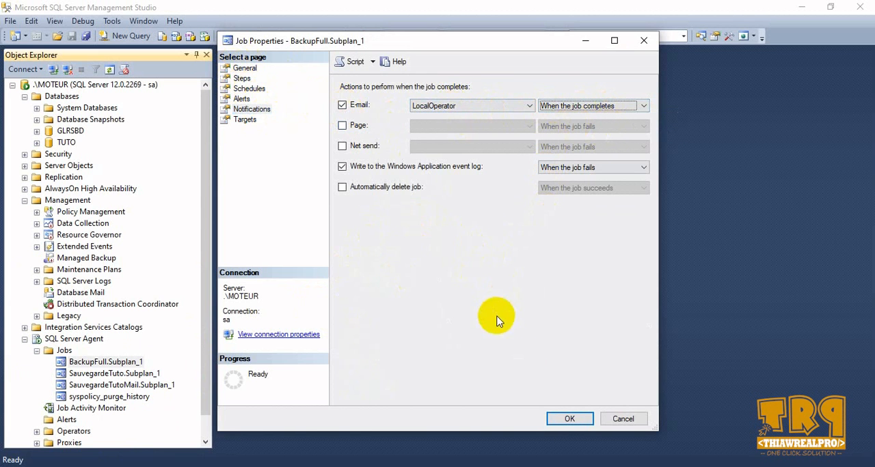
click(563, 418)
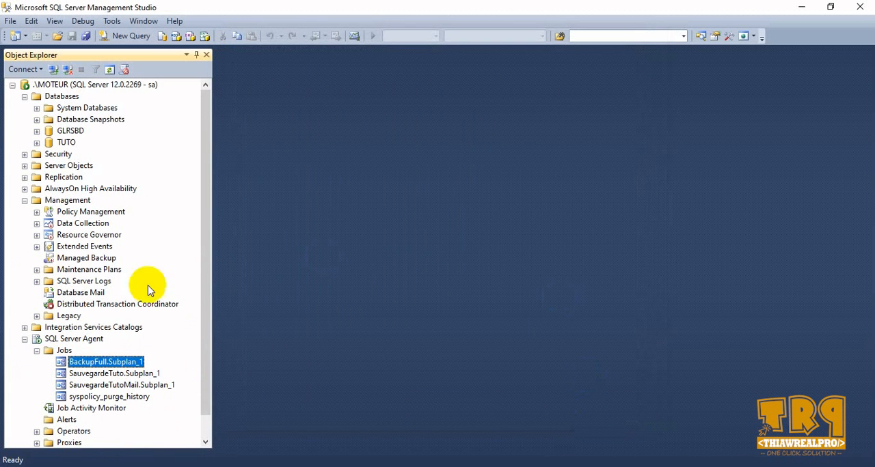
- Start the BackupFull.Subplan_1 job manually and close the progress dialog once it finishes
right_click(95, 367)
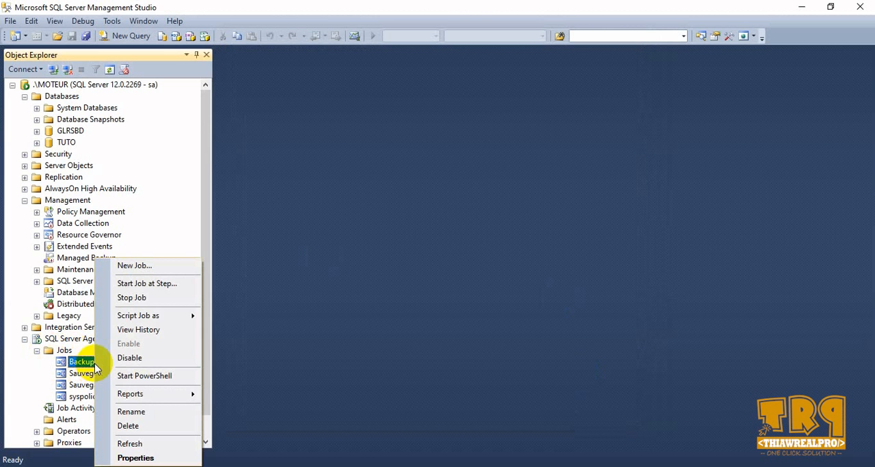
click(154, 288)
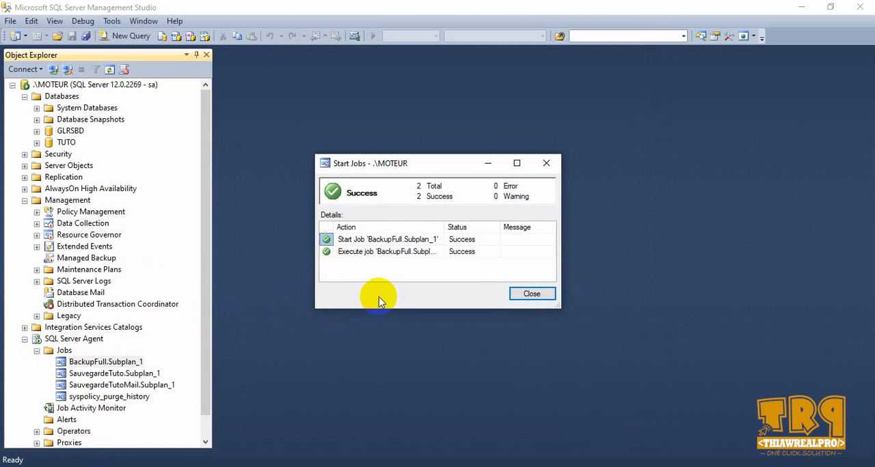
click(540, 297)
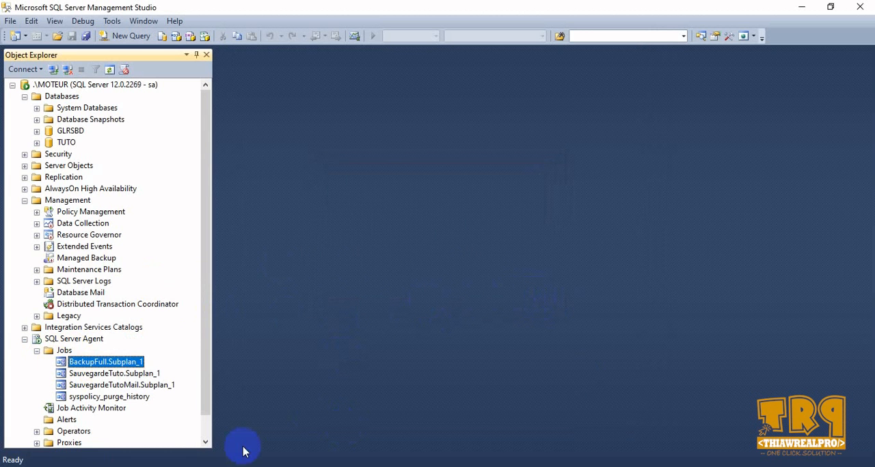
- Switch to the Debian 9 virtual machine in VMware and read the BackupFull.Subplan_1 job notification in the Thunderbird inbox
click(362, 466)
click(387, 392)
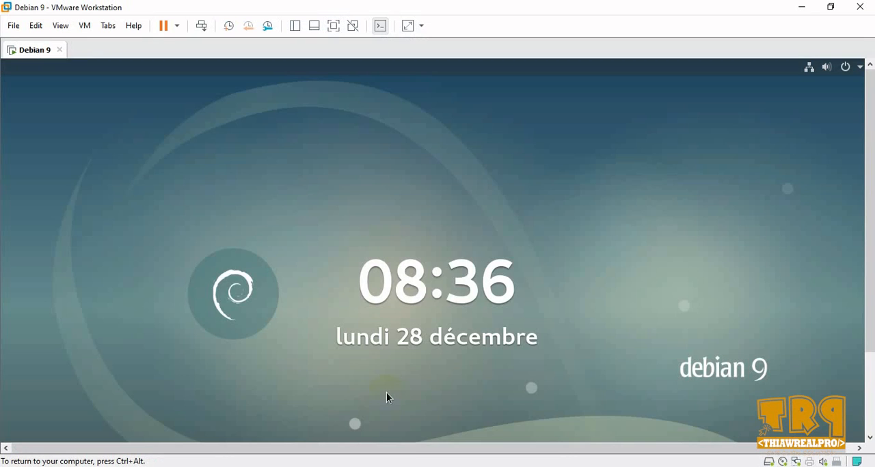
click(387, 394)
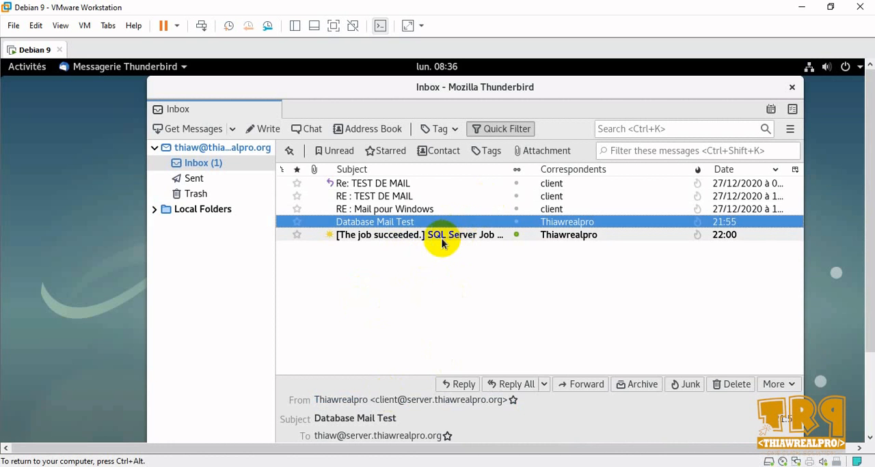
click(397, 236)
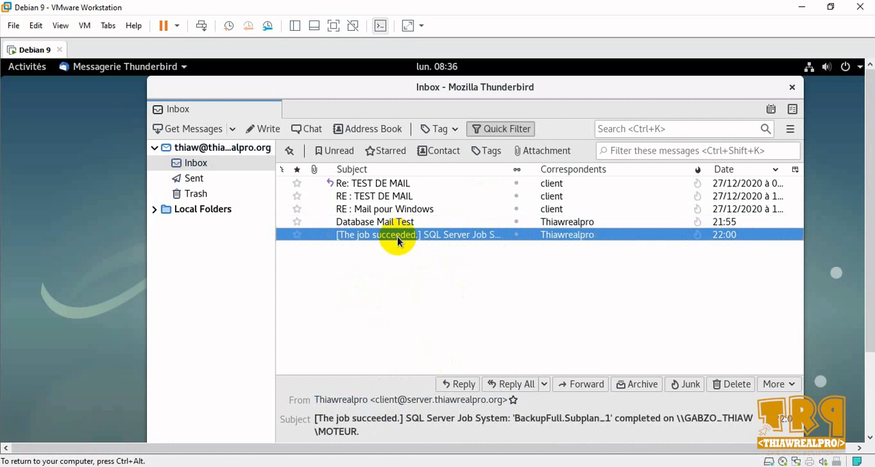
drag(869, 217, 868, 319)
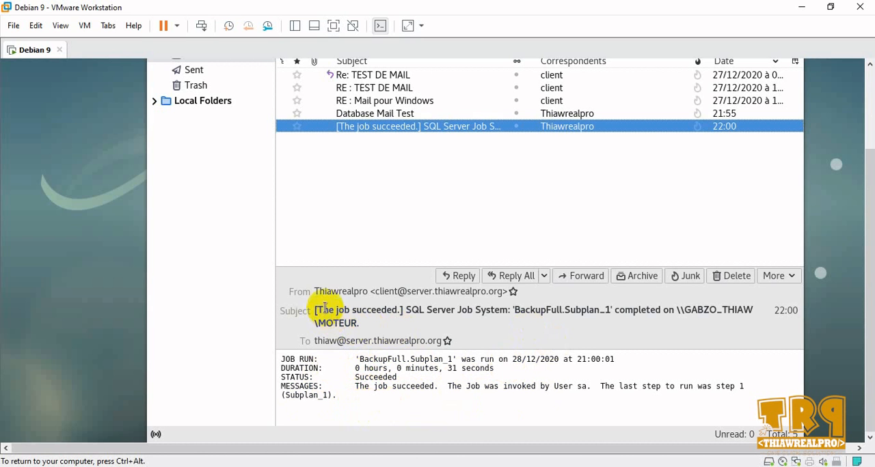
- Return to SQL Server Management Studio, start the BackupFull.Subplan_1 job again, and close the progress dialog once it finishes
drag(313, 291, 408, 291)
click(410, 327)
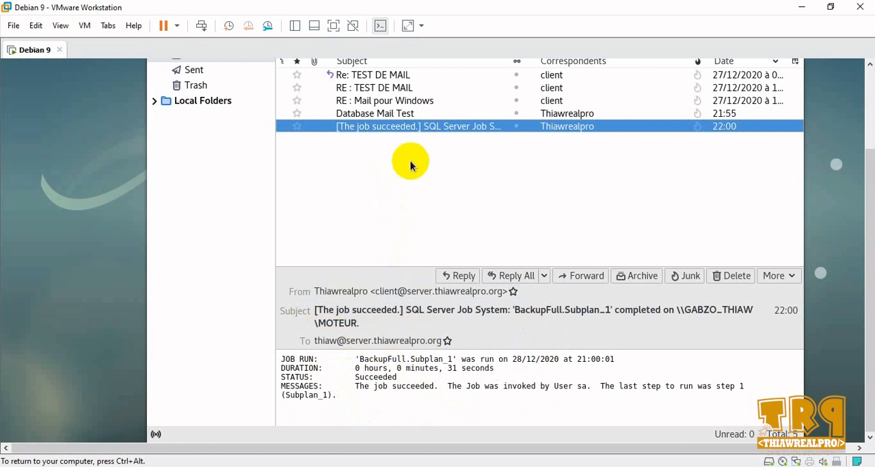
click(801, 6)
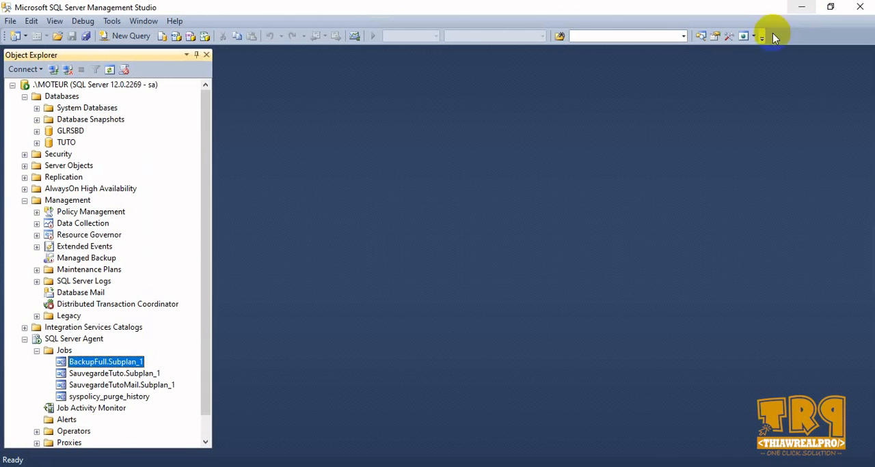
right_click(128, 362)
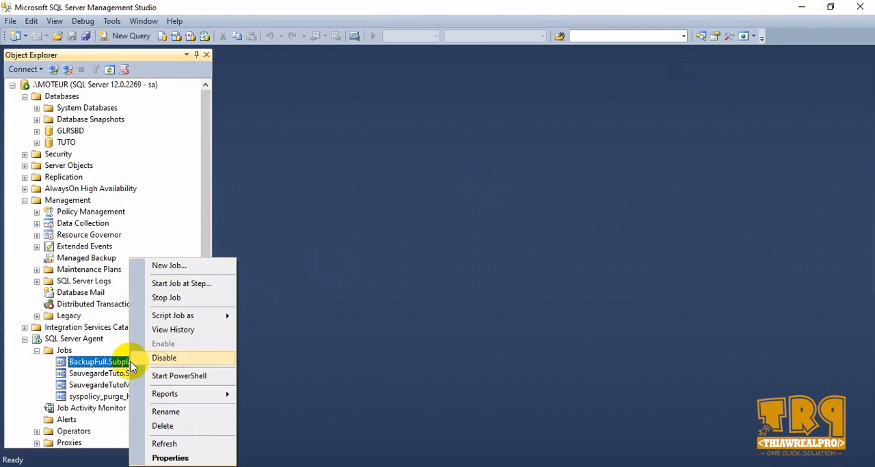
click(181, 283)
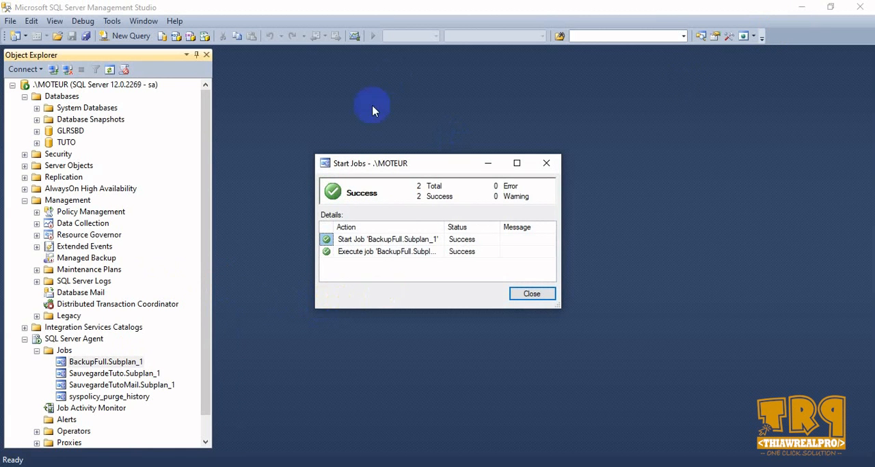
click(533, 295)
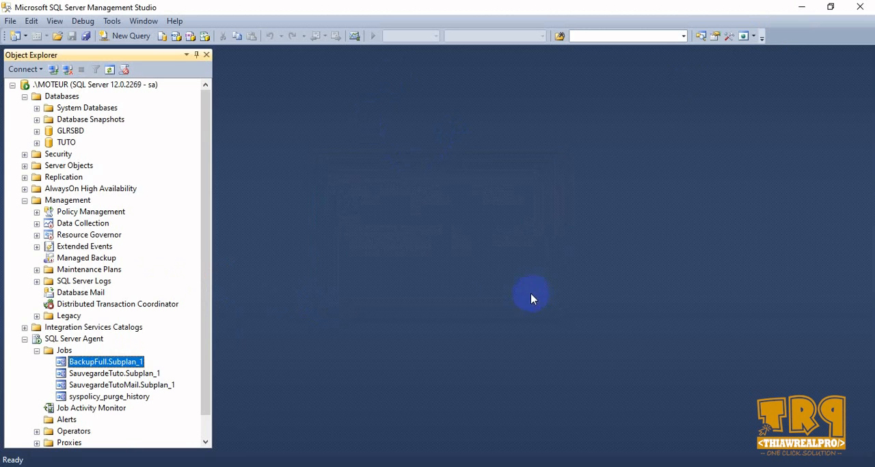
- Switch back to the Debian 9 virtual machine in VMware and read the newest BackupFull.Subplan_1 job notification in Thunderbird
click(803, 8)
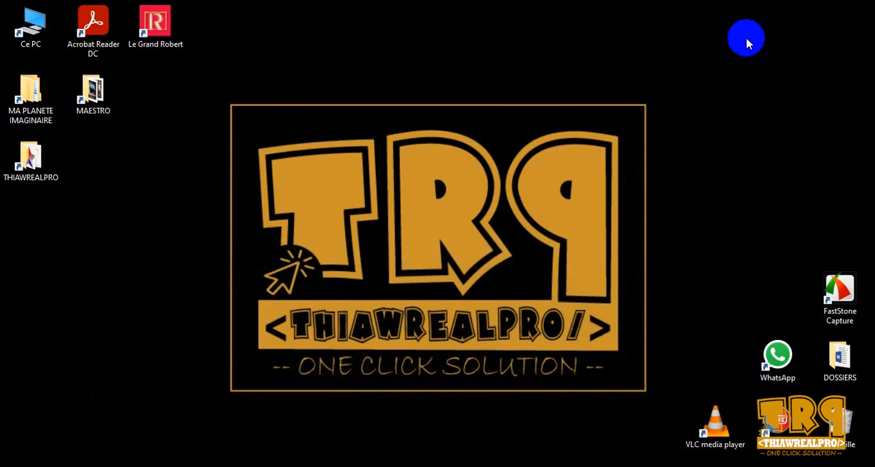
mouse_move(360, 466)
click(361, 407)
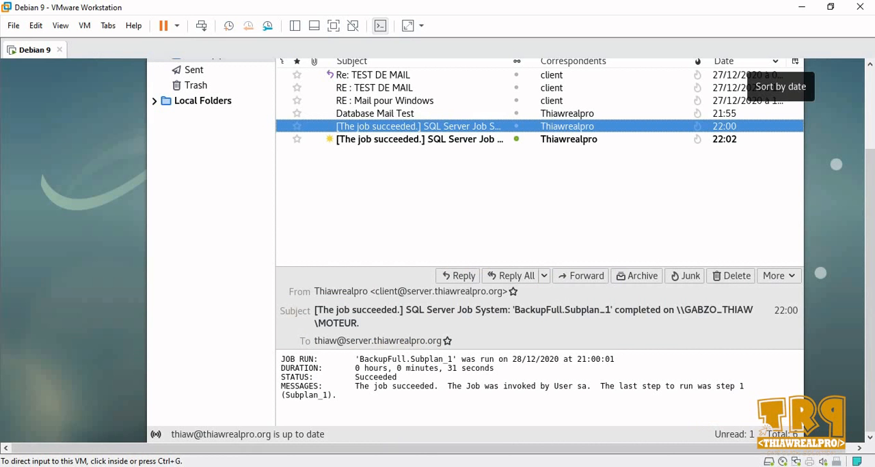
click(389, 139)
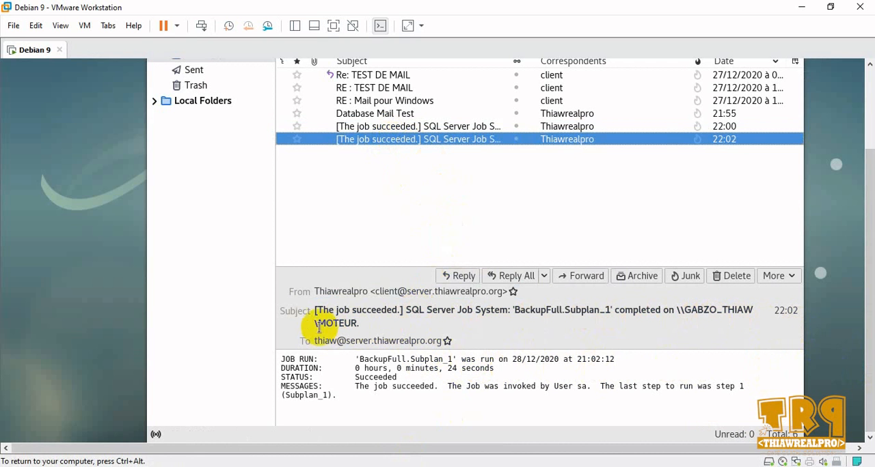
click(374, 340)
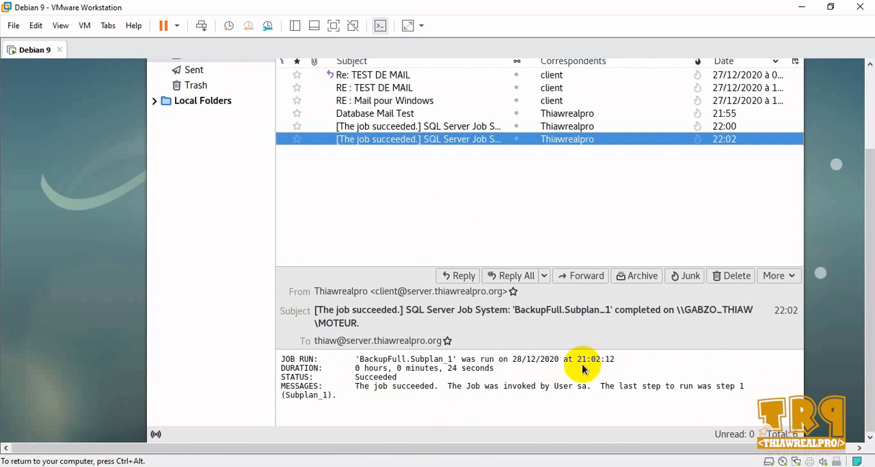
click(522, 373)
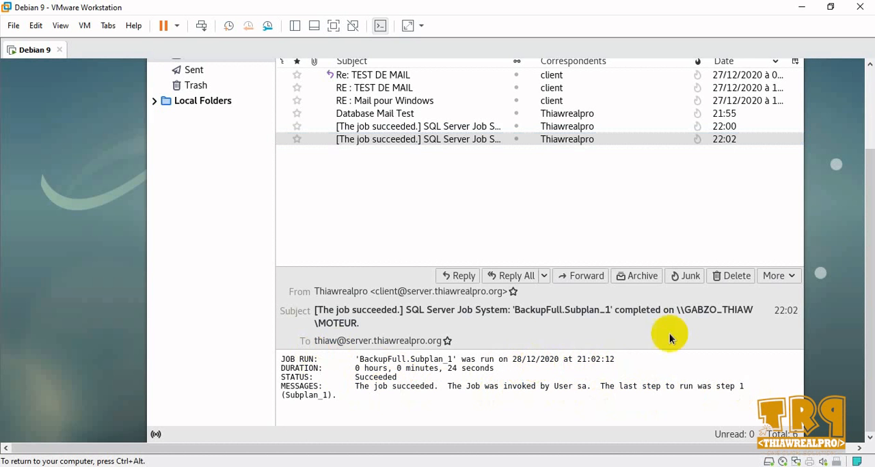
- Review the Thunderbird inbox list and the open job notification once more, and minimize the virtual machine window
drag(870, 313, 868, 229)
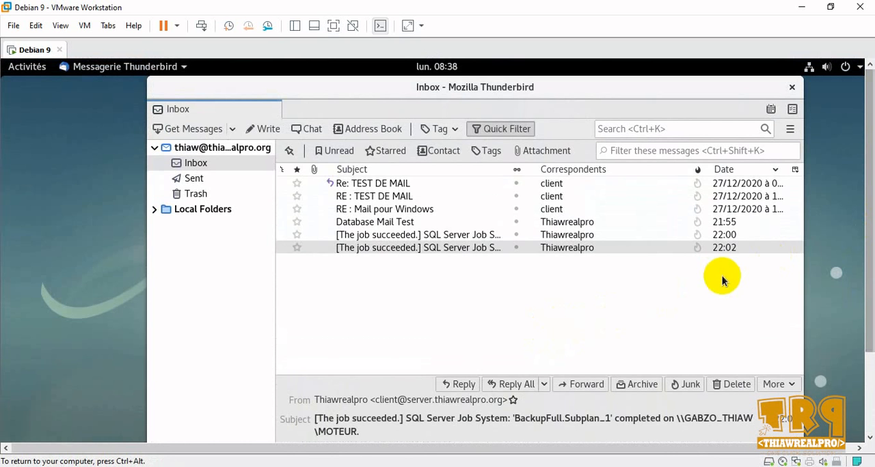
drag(869, 210, 869, 262)
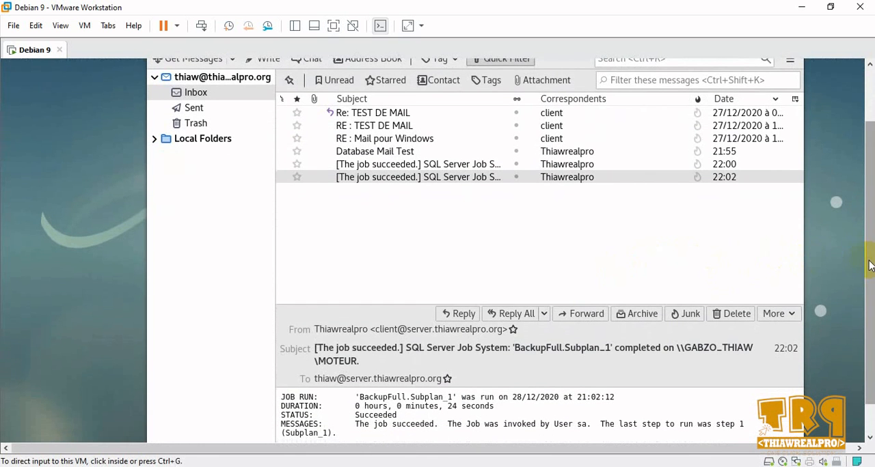
drag(869, 263, 870, 300)
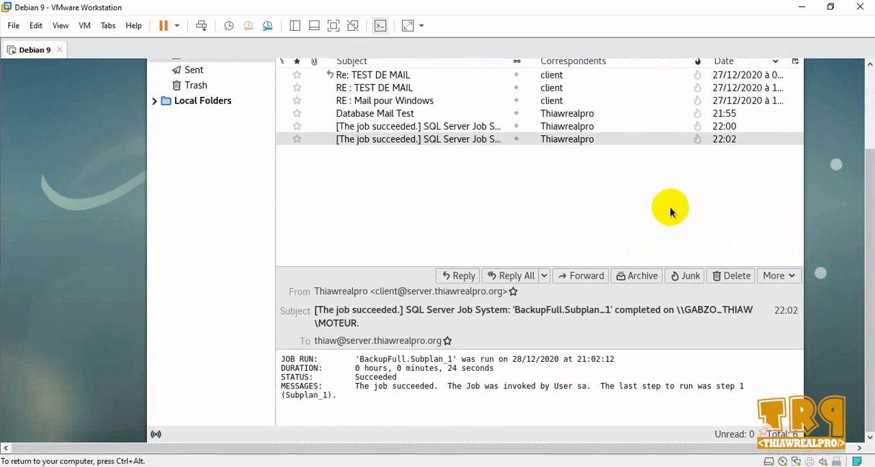
click(805, 8)
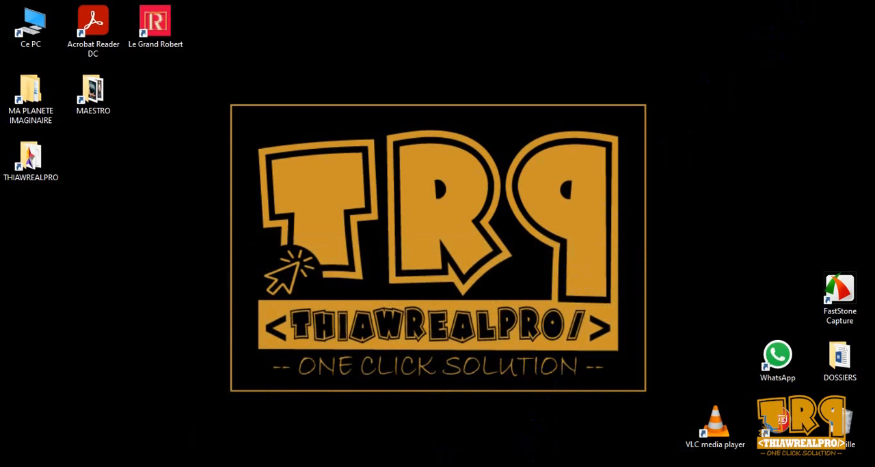